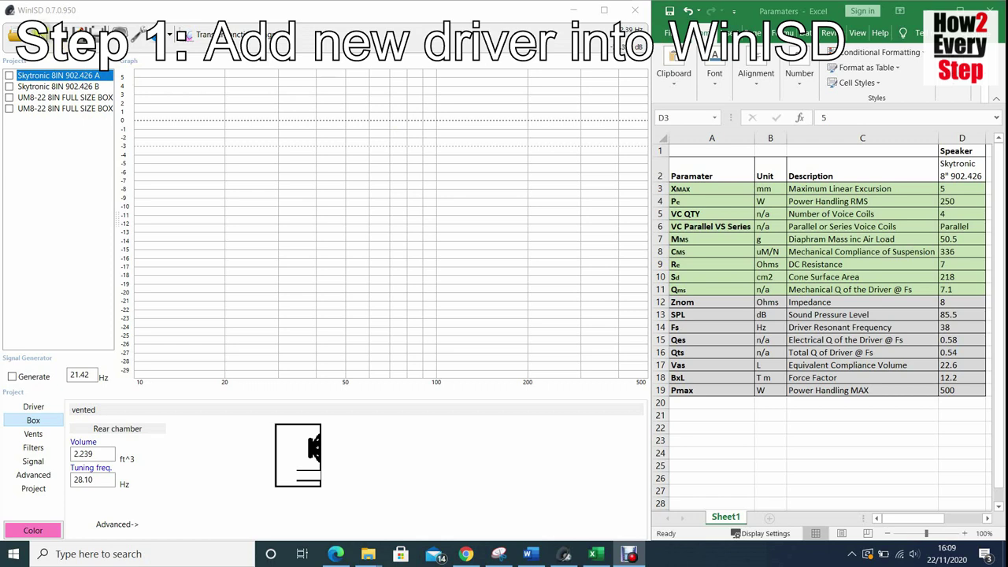
- Add a new Skytronic driver '8IN 902.426 C', fill in the data-provider field, and show its parameter fields
{"action": "left_click", "coordinate": [39, 33]}
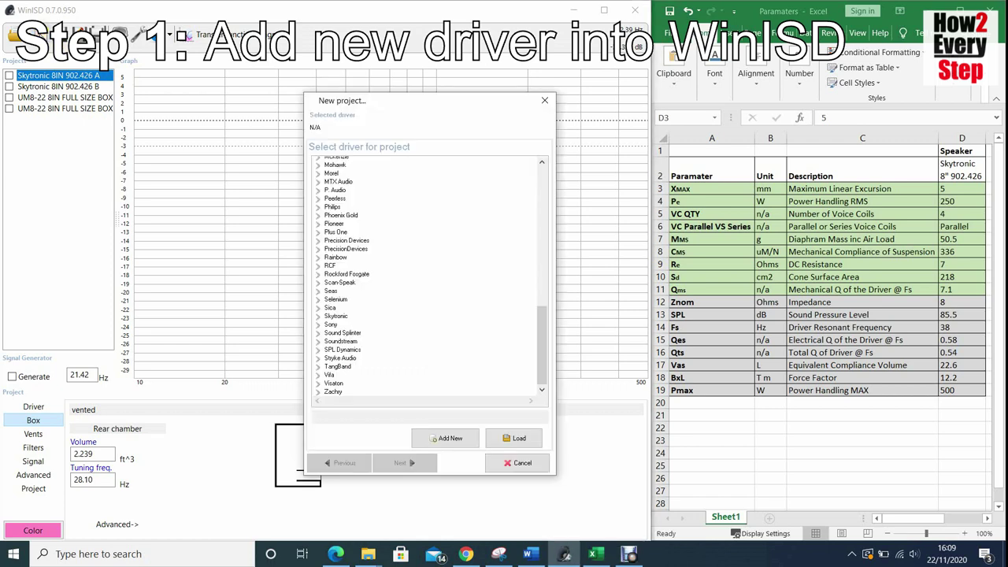
{"action": "left_click", "coordinate": [451, 441]}
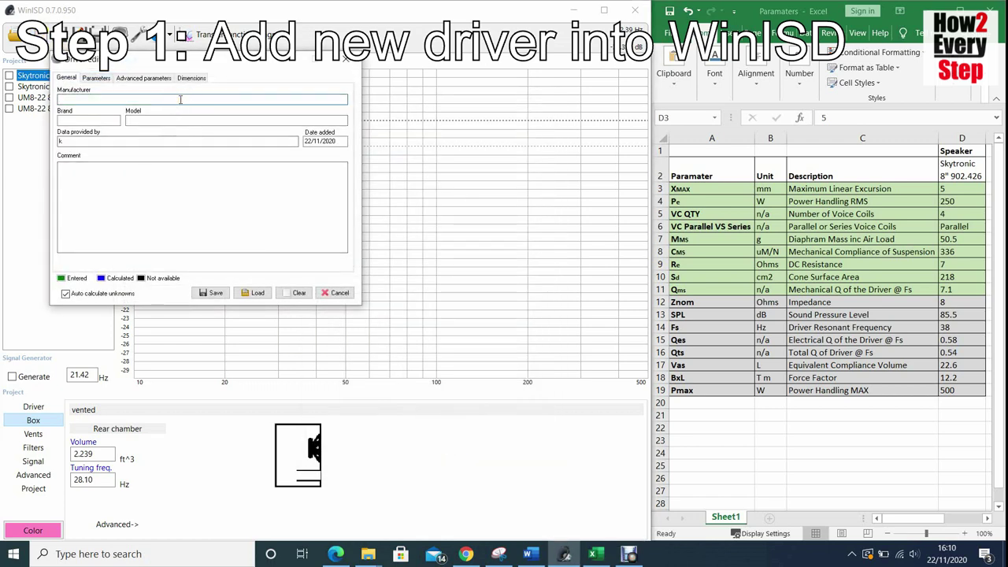
{"action": "key", "text": "Tab"}
{"action": "key", "text": "Tab"}
{"action": "type", "text": "8IN 902.426 C"}
{"action": "double_click", "coordinate": [63, 141]}
{"action": "type", "text": "H2ES"}
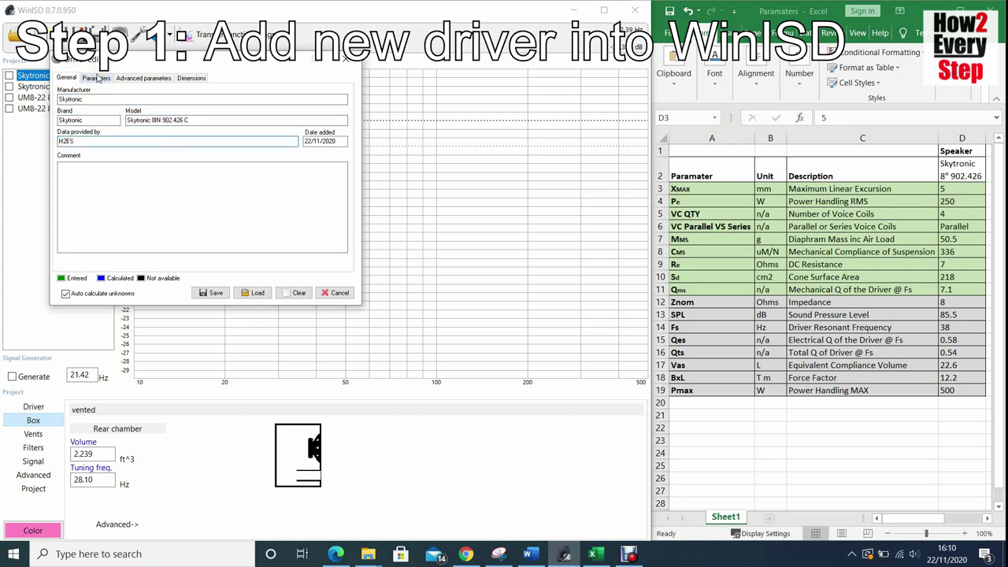
{"action": "left_click", "coordinate": [97, 82]}
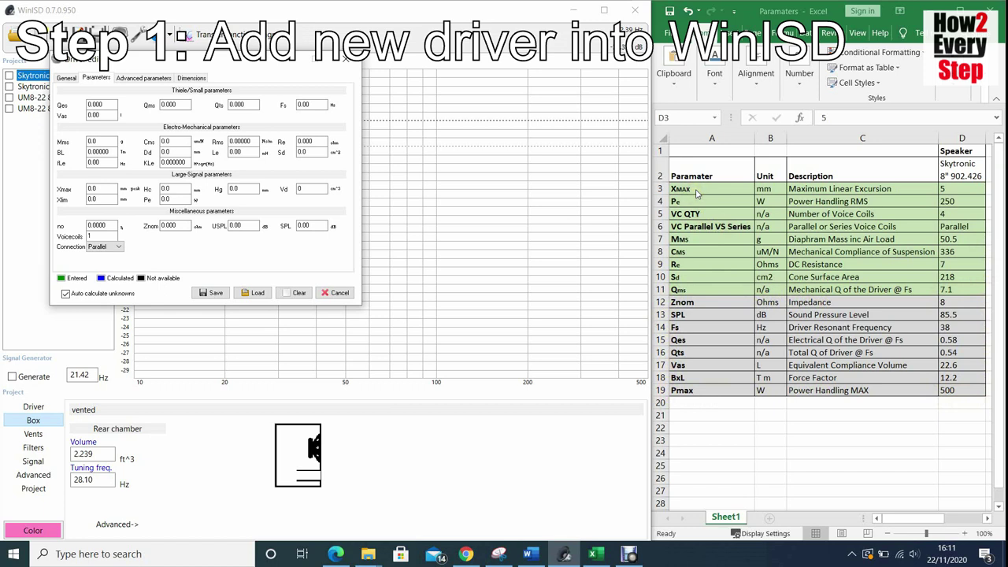
- Enter Xmax 5 and Pe 250, colouring Excel cells D3 and D4 red
{"action": "left_click", "coordinate": [92, 189]}
{"action": "type", "text": "5"}
{"action": "key", "text": "Tab"}
{"action": "right_click", "coordinate": [944, 189]}
{"action": "left_click", "coordinate": [824, 139]}
{"action": "left_click", "coordinate": [951, 201]}
{"action": "left_click", "coordinate": [161, 199]}
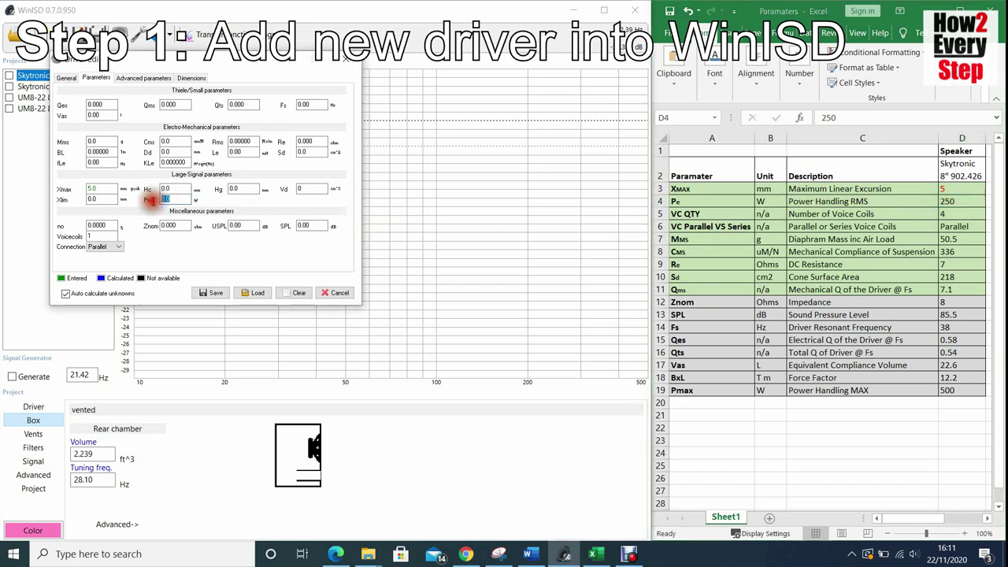
{"action": "type", "text": "250"}
{"action": "key", "text": "Tab"}
{"action": "left_click", "coordinate": [715, 73]}
{"action": "left_click", "coordinate": [818, 142]}
{"action": "left_click", "coordinate": [951, 214]}
- Set 4 voice coils and Mms 50.5, colouring cells D5 to D7 red
{"action": "double_click", "coordinate": [93, 236]}
{"action": "type", "text": "4"}
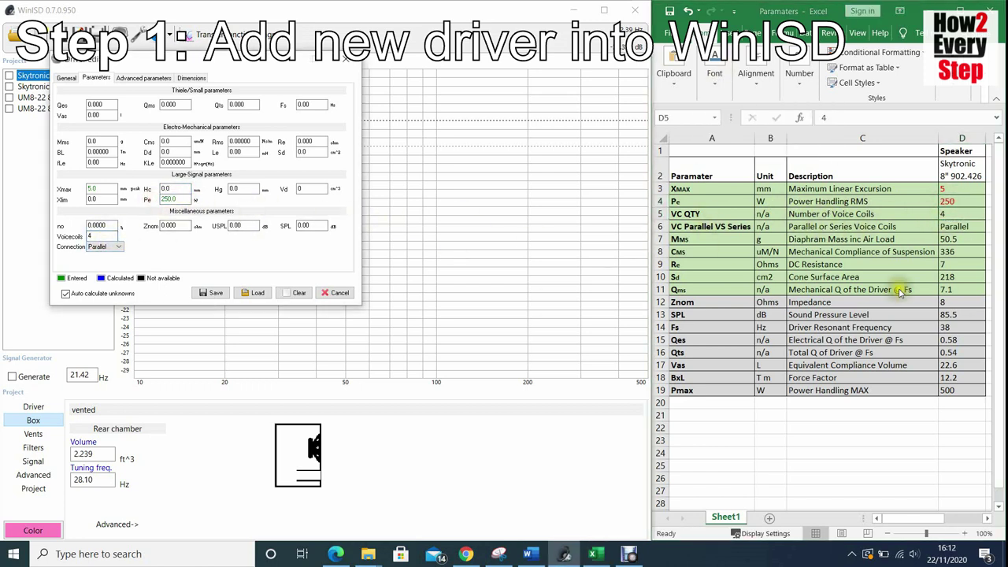
{"action": "left_click", "coordinate": [180, 225]}
{"action": "left_click_drag", "start_coordinate": [952, 213], "coordinate": [953, 226]}
{"action": "left_click", "coordinate": [715, 73]}
{"action": "left_click", "coordinate": [819, 142]}
{"action": "left_click", "coordinate": [951, 239]}
{"action": "double_click", "coordinate": [91, 140]}
{"action": "type", "text": "50.5"}
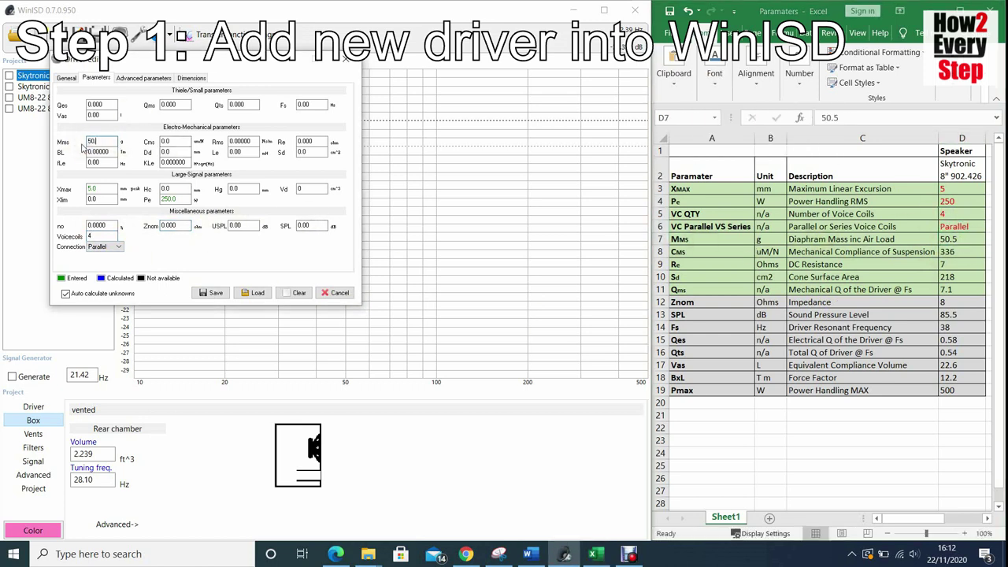
{"action": "left_click", "coordinate": [952, 239]}
{"action": "left_click", "coordinate": [715, 73]}
{"action": "left_click", "coordinate": [819, 142]}
{"action": "left_click", "coordinate": [951, 251]}
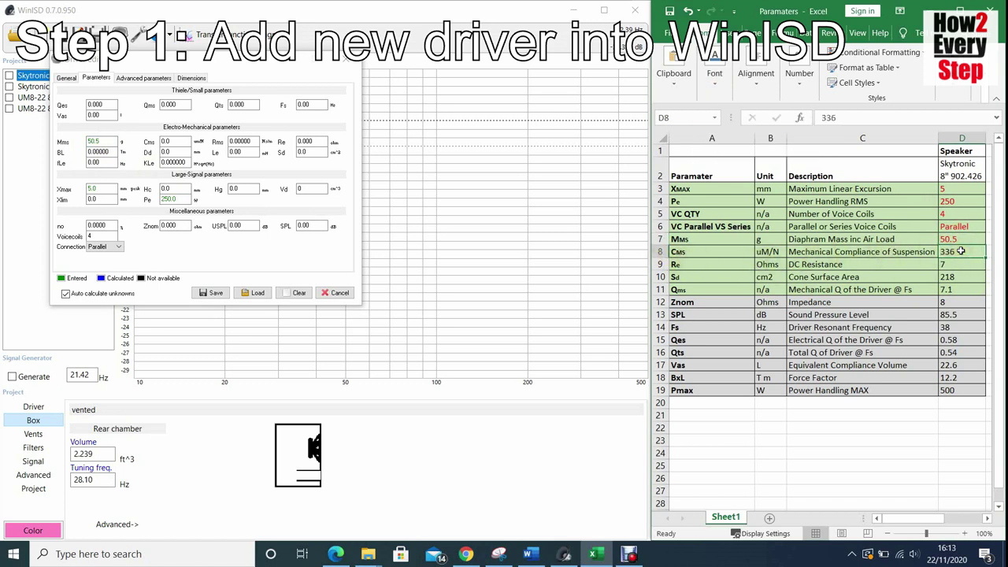
- Enter Cms 336 and colour cell D8 red
{"action": "left_click", "coordinate": [194, 143]}
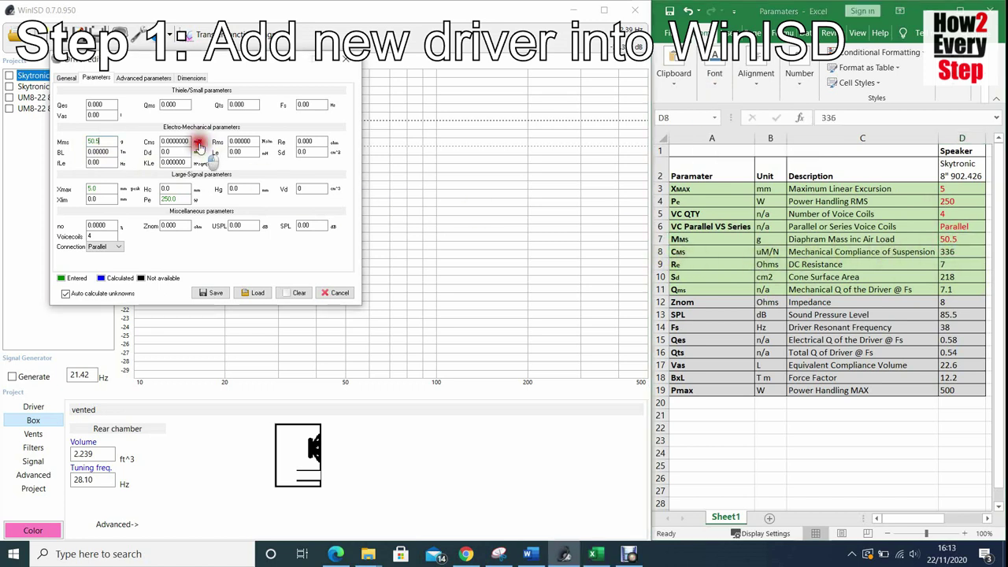
{"action": "double_click", "coordinate": [164, 141]}
{"action": "type", "text": "336"}
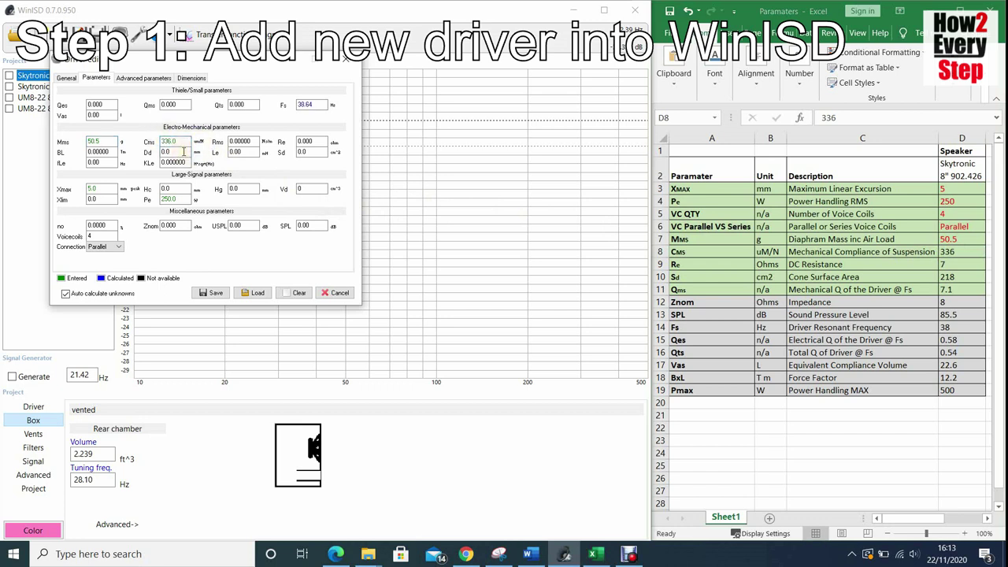
{"action": "left_click", "coordinate": [952, 254]}
{"action": "left_click", "coordinate": [714, 73]}
{"action": "left_click", "coordinate": [945, 264]}
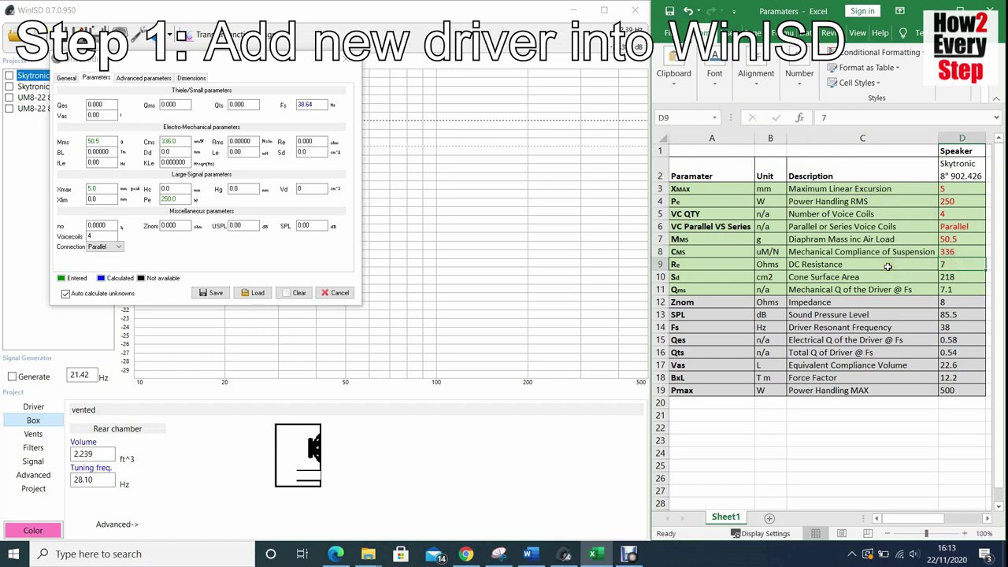
- Enter Re 7, Sd 218 and Qms 7.1, colouring cells D9 and D10 red
{"action": "left_click", "coordinate": [305, 143]}
{"action": "type", "text": "7"}
{"action": "left_click", "coordinate": [714, 73]}
{"action": "left_click", "coordinate": [890, 277]}
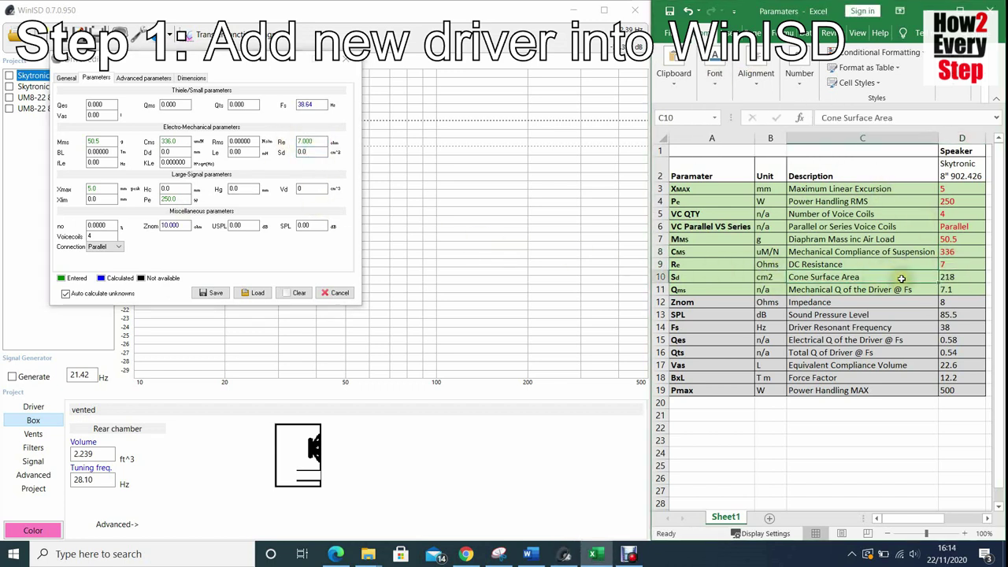
{"action": "left_click", "coordinate": [303, 152]}
{"action": "type", "text": "218"}
{"action": "left_click", "coordinate": [714, 74]}
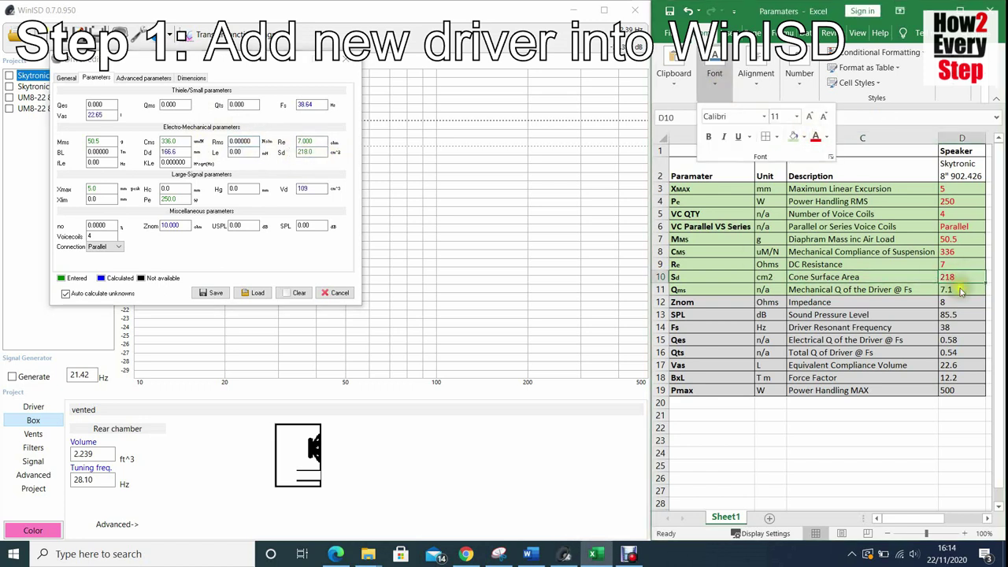
{"action": "left_click", "coordinate": [959, 289]}
{"action": "left_click", "coordinate": [171, 105]}
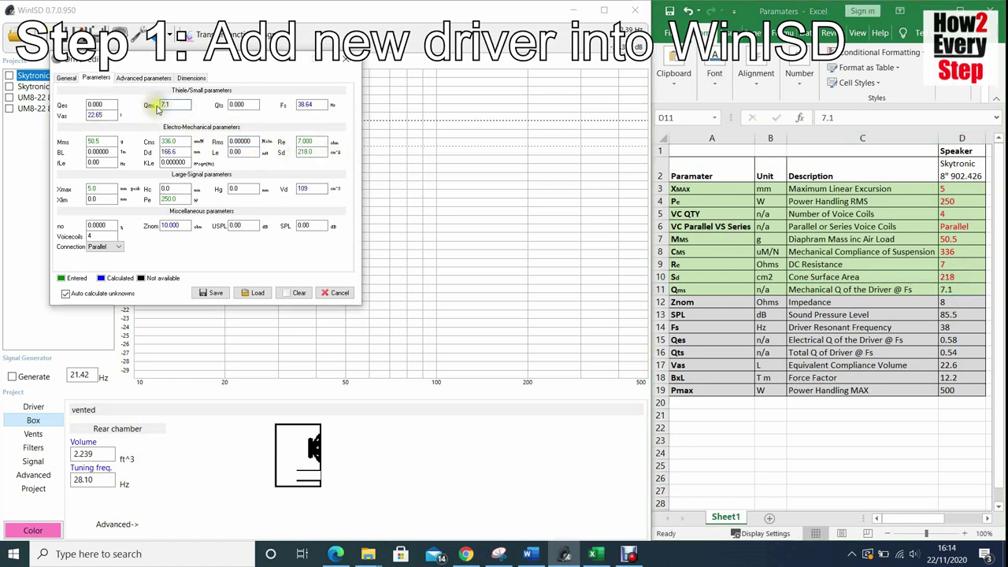
{"action": "type", "text": "7.1"}
{"action": "key", "text": "Tab"}
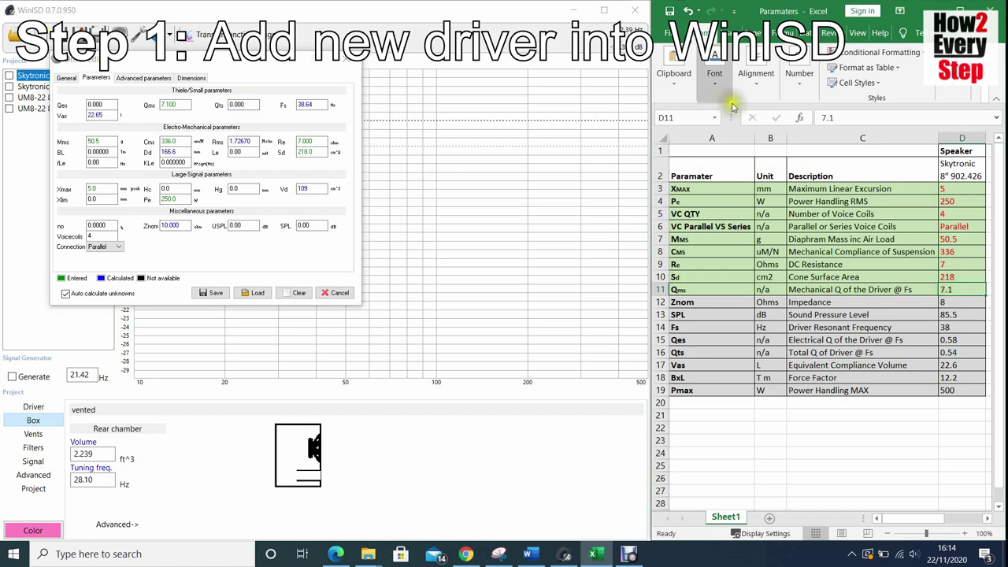
- Enter nominal impedance 8, colouring cells D11 and D12 red
{"action": "left_click", "coordinate": [713, 89]}
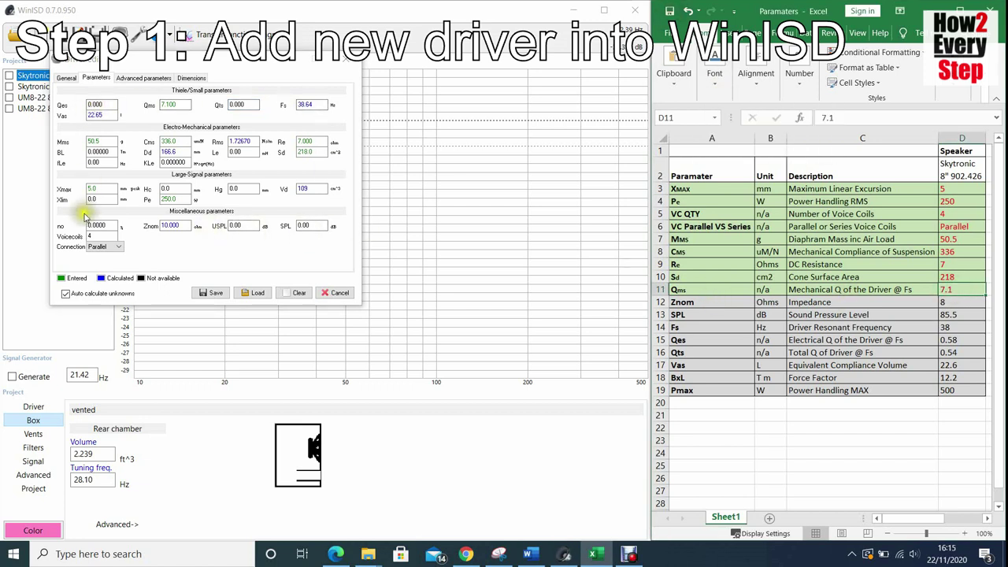
{"action": "type", "text": "4"}
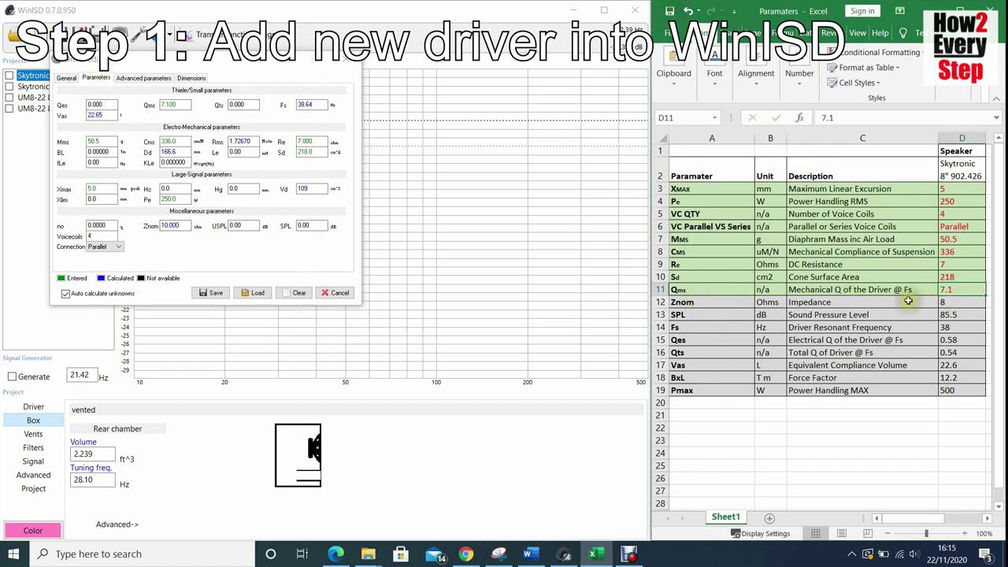
{"action": "double_click", "coordinate": [165, 225]}
{"action": "type", "text": "8"}
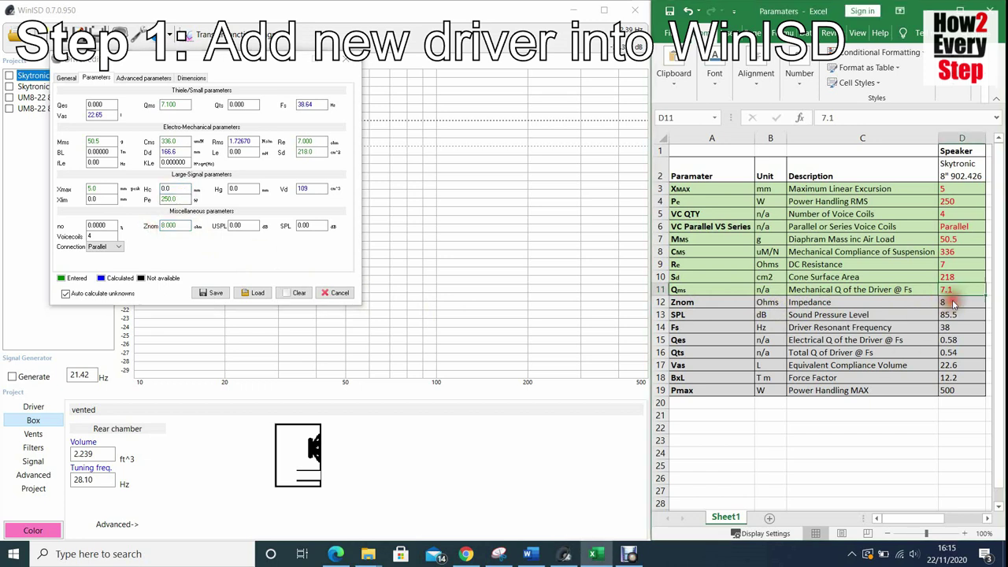
{"action": "left_click", "coordinate": [952, 302]}
{"action": "left_click", "coordinate": [713, 89]}
{"action": "left_click", "coordinate": [811, 145]}
{"action": "key", "text": "Down"}
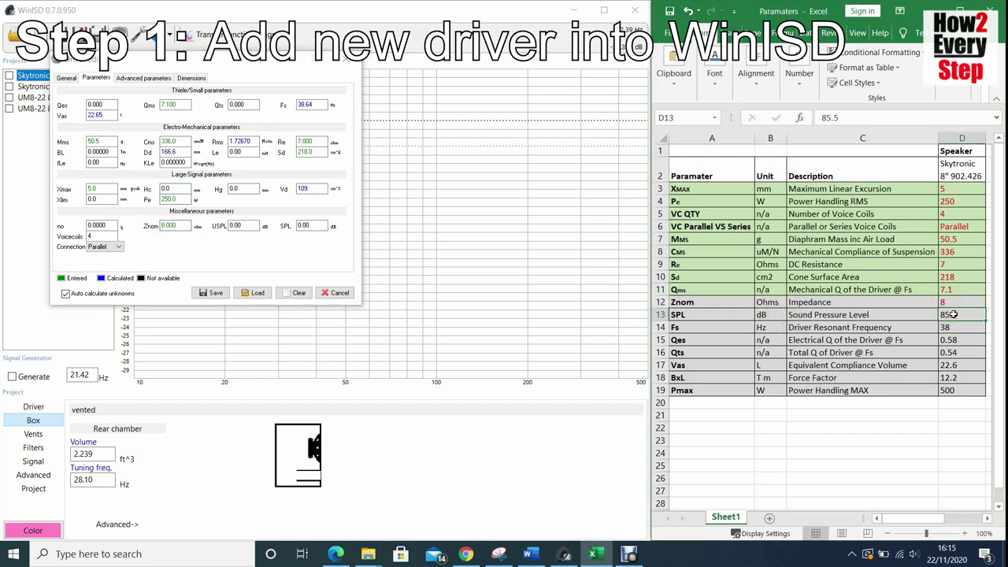
- Enter SPL 85.5 and colour cell D13 red
{"action": "double_click", "coordinate": [303, 225]}
{"action": "type", "text": "85.5"}
{"action": "key", "text": "Tab"}
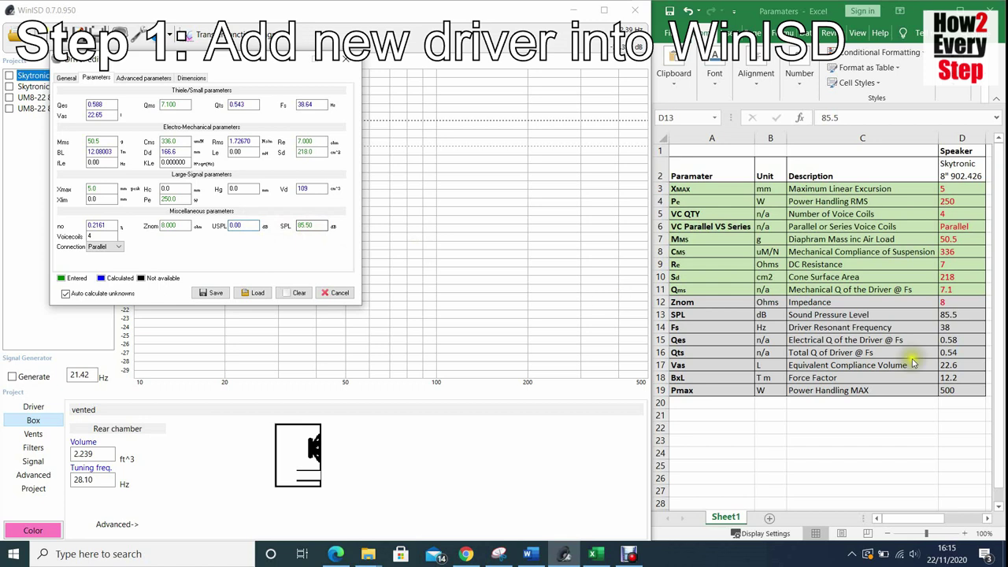
{"action": "left_click", "coordinate": [715, 73]}
{"action": "left_click", "coordinate": [811, 145]}
{"action": "left_click", "coordinate": [956, 327]}
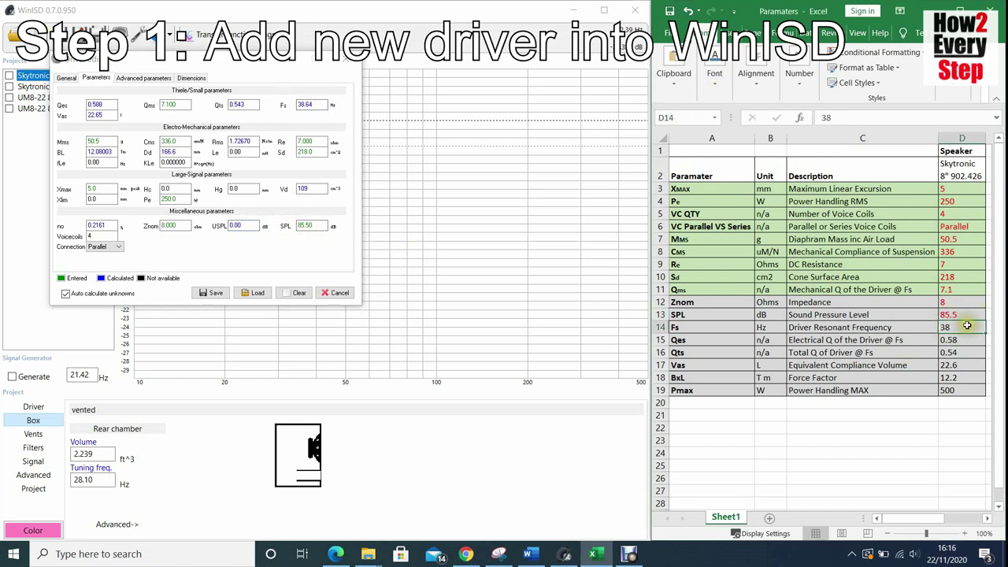
- Colour the copied values in cells D14, D15 and D16 red
{"action": "left_click", "coordinate": [714, 73]}
{"action": "left_click", "coordinate": [811, 146]}
{"action": "left_click", "coordinate": [947, 339]}
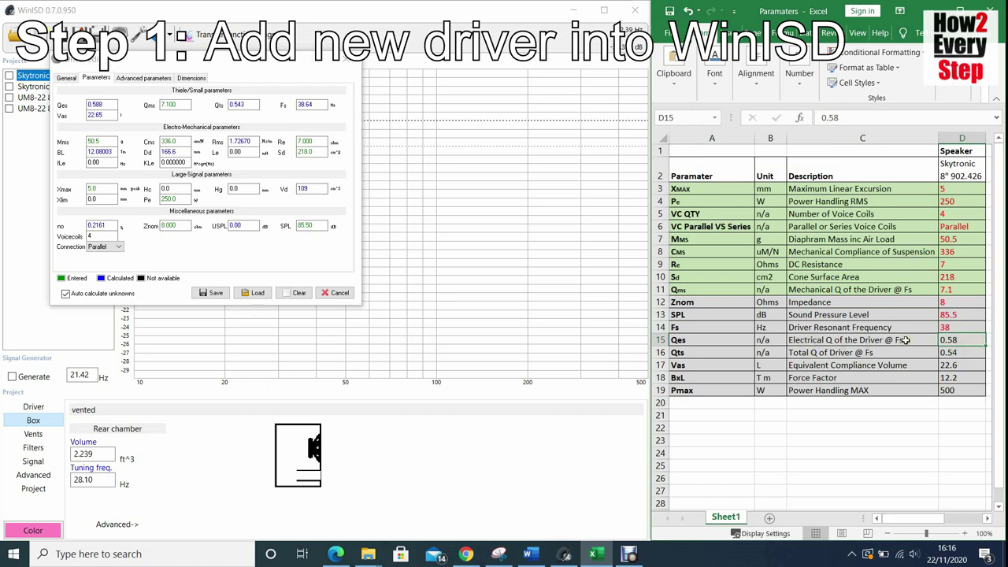
{"action": "left_click", "coordinate": [712, 91]}
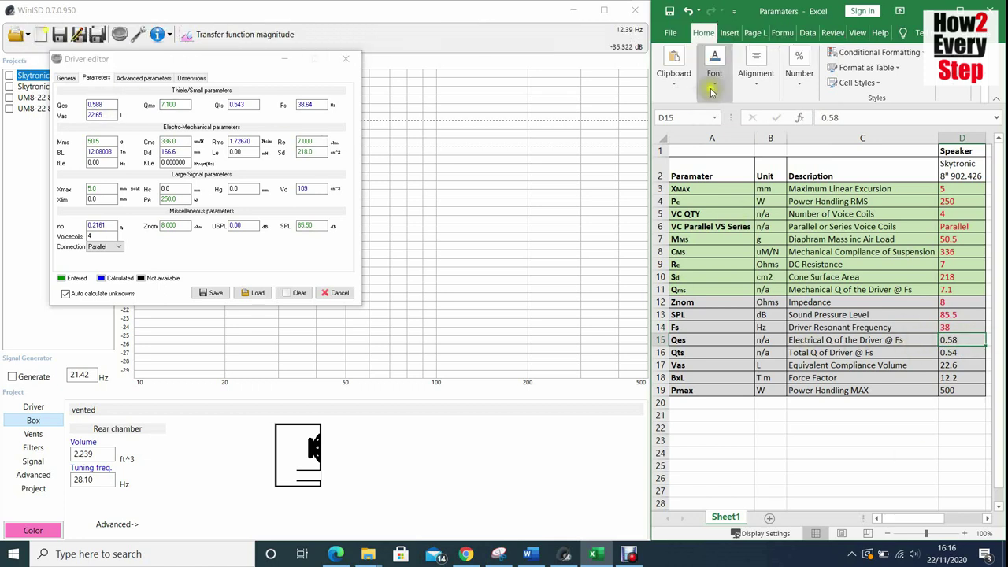
{"action": "left_click", "coordinate": [815, 135]}
{"action": "left_click", "coordinate": [962, 353]}
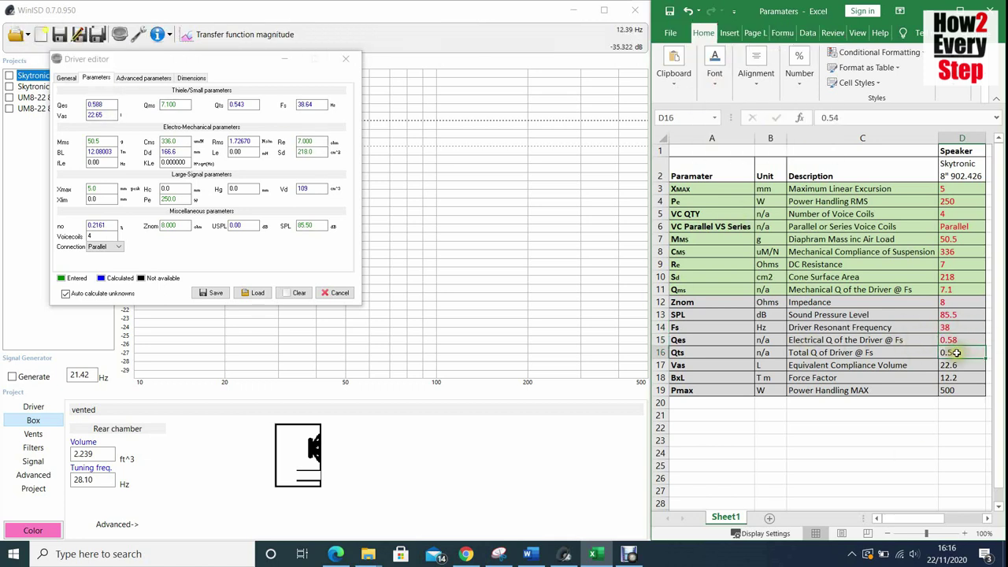
{"action": "left_click", "coordinate": [714, 73]}
{"action": "left_click", "coordinate": [811, 135]}
{"action": "left_click", "coordinate": [962, 364]}
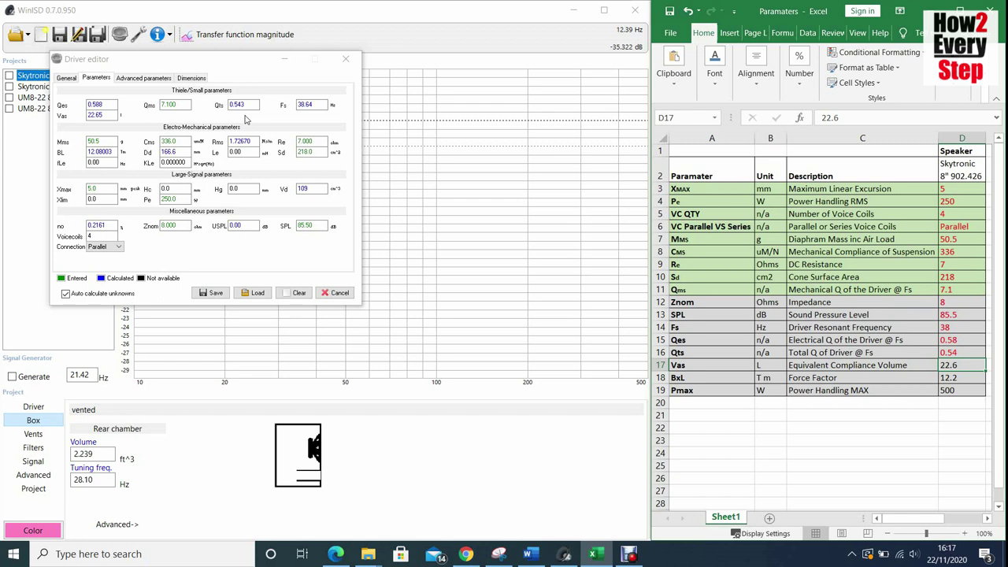
- Check Vas against the sheet and set BL to the datasheet's 12.2
{"action": "double_click", "coordinate": [98, 116]}
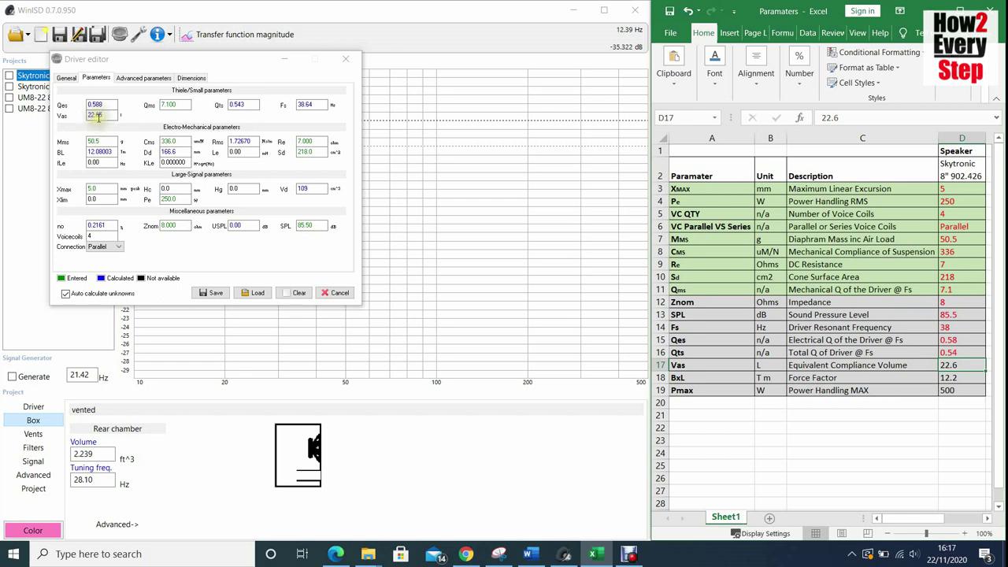
{"action": "left_click", "coordinate": [954, 378]}
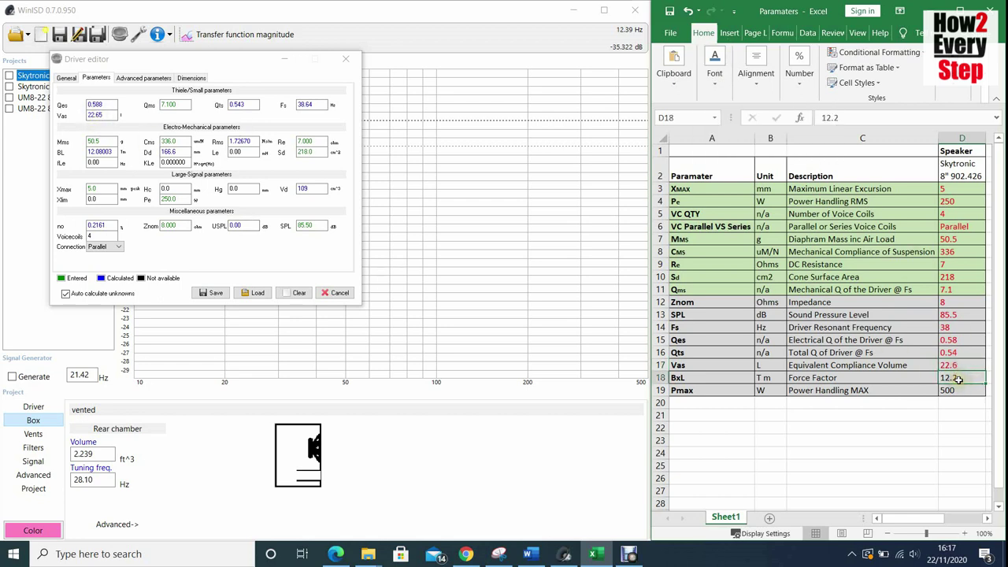
{"action": "left_click", "coordinate": [114, 152]}
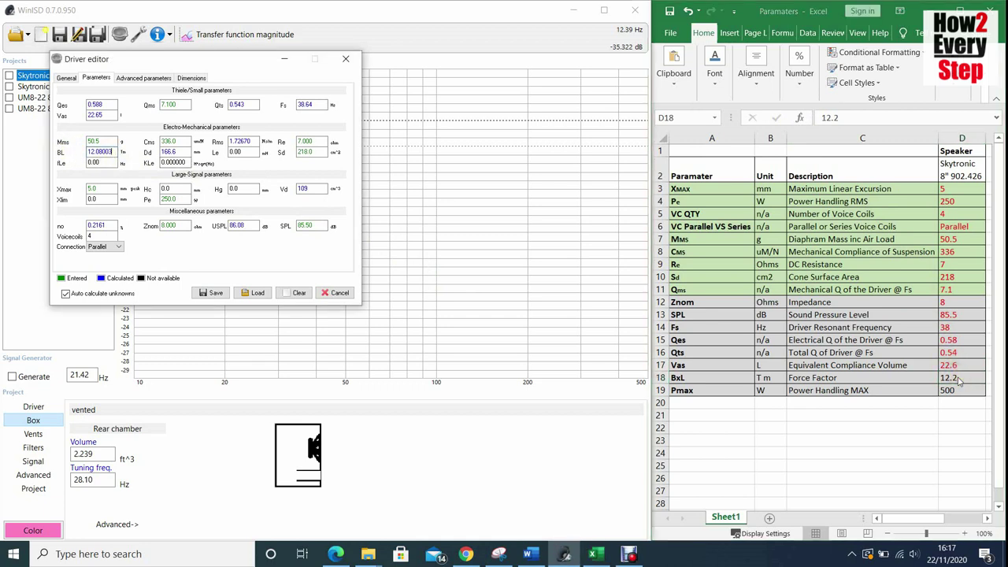
{"action": "double_click", "coordinate": [98, 152]}
{"action": "type", "text": "12.2"}
{"action": "left_click", "coordinate": [953, 378]}
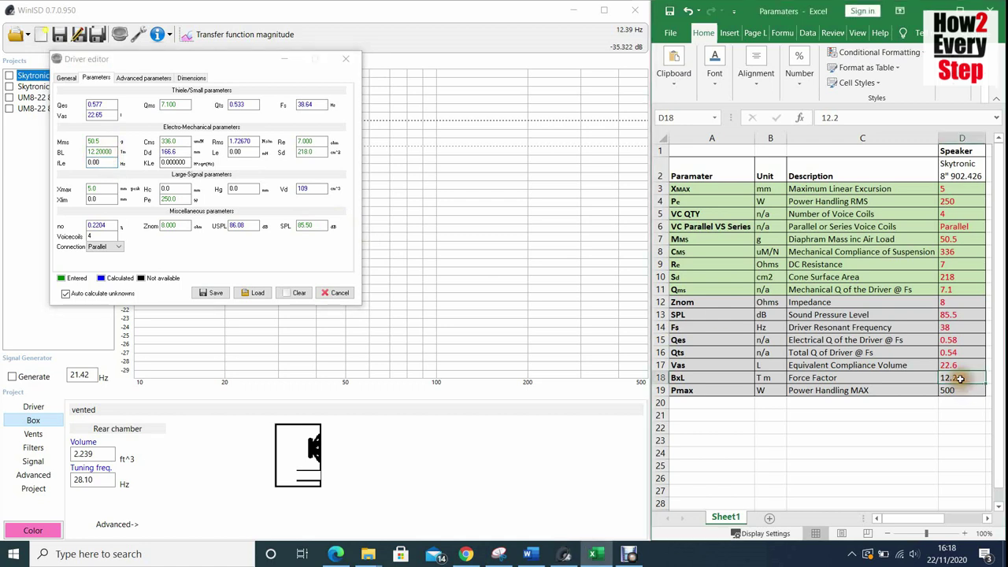
{"action": "key", "text": "Down"}
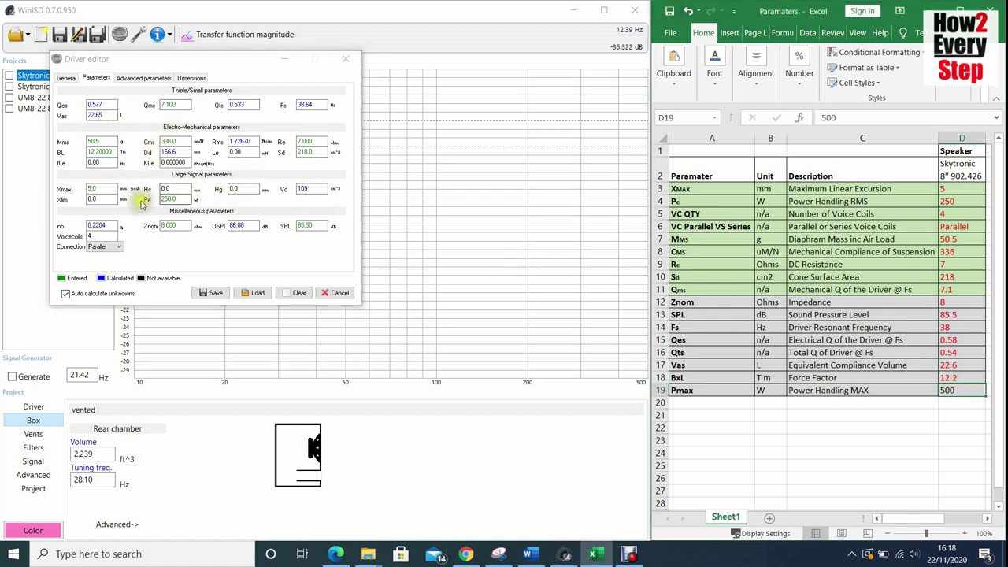
- Review the other editor tabs and save the driver as 'Skytronic 8IN 902.426 C'
{"action": "left_click", "coordinate": [149, 78]}
{"action": "left_click", "coordinate": [190, 78]}
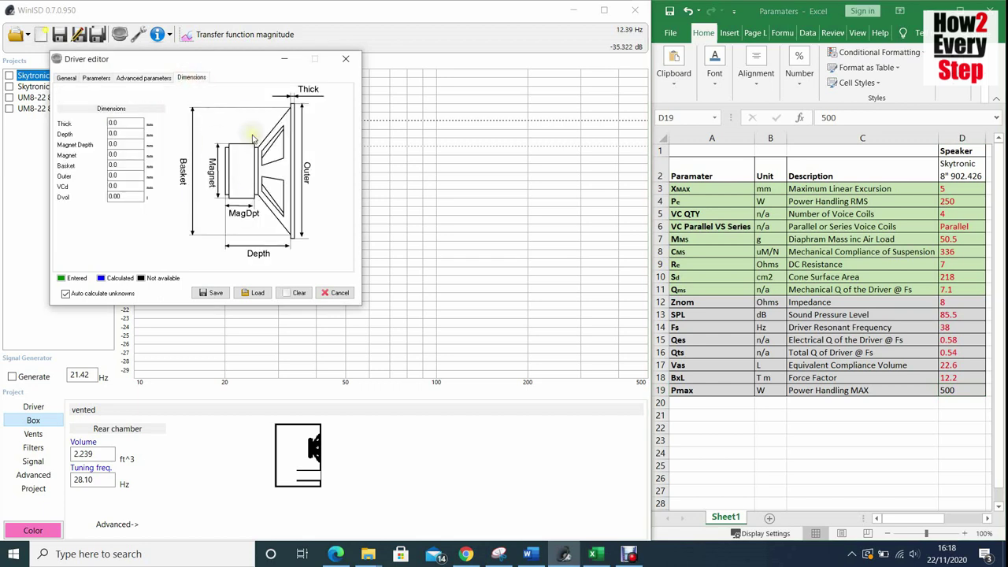
{"action": "left_click", "coordinate": [66, 78]}
{"action": "left_click", "coordinate": [96, 78]}
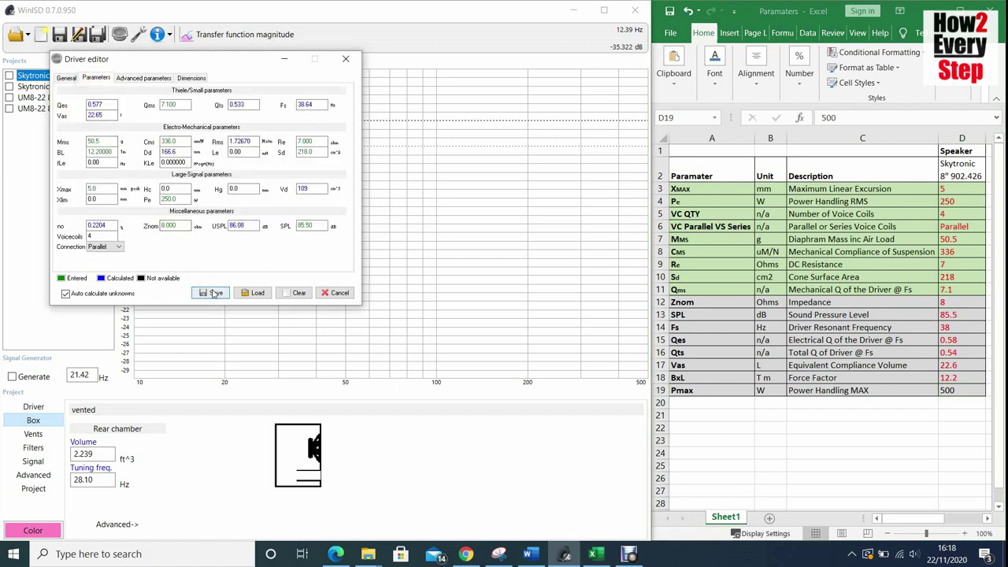
{"action": "left_click", "coordinate": [211, 292]}
{"action": "left_click", "coordinate": [173, 311]}
{"action": "key", "text": "BackSpace"}
{"action": "key", "text": "BackSpace"}
{"action": "key", "text": "BackSpace"}
{"action": "key", "text": "BackSpace"}
{"action": "key", "text": "BackSpace"}
{"action": "key", "text": "BackSpace"}
{"action": "key", "text": "BackSpace"}
{"action": "key", "text": "BackSpace"}
{"action": "key", "text": "BackSpace"}
{"action": "key", "text": "BackSpace"}
{"action": "left_click", "coordinate": [445, 362]}
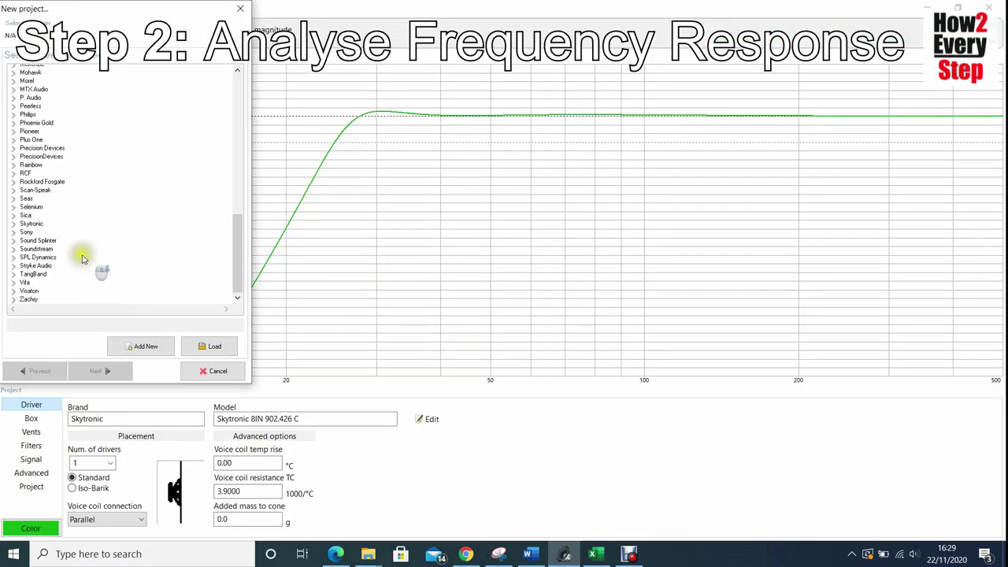
- Choose the Skytronic 8IN 902.426 C driver with one driver, vented box and suggested alignment
{"action": "left_click", "coordinate": [12, 225]}
{"action": "double_click", "coordinate": [60, 232]}
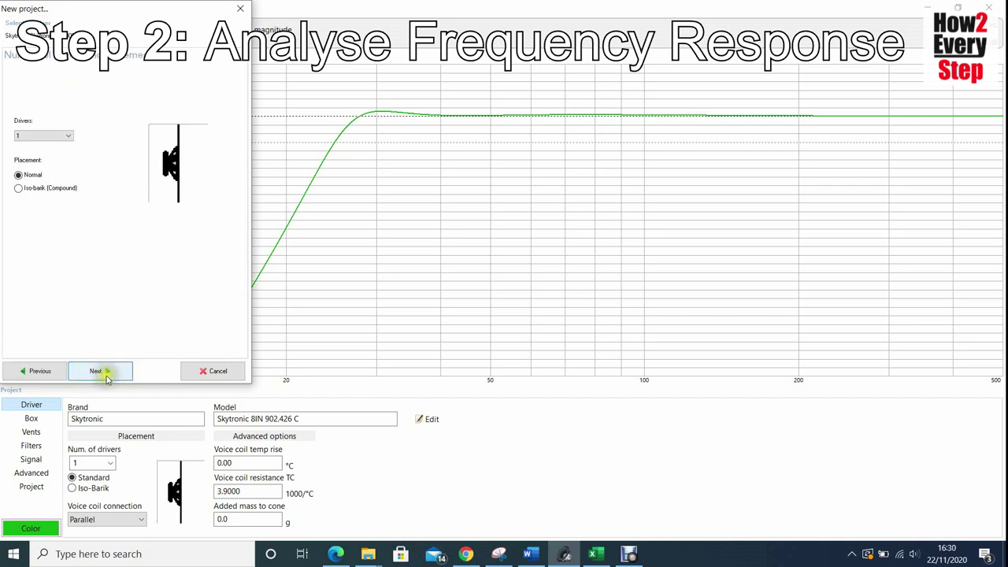
{"action": "left_click", "coordinate": [107, 377]}
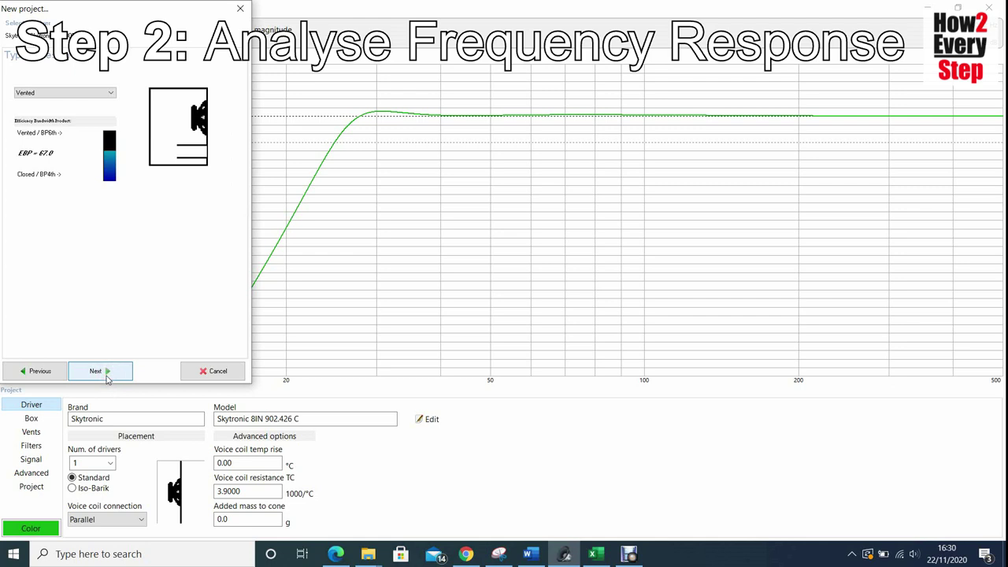
{"action": "left_click", "coordinate": [106, 377]}
{"action": "left_click", "coordinate": [106, 377]}
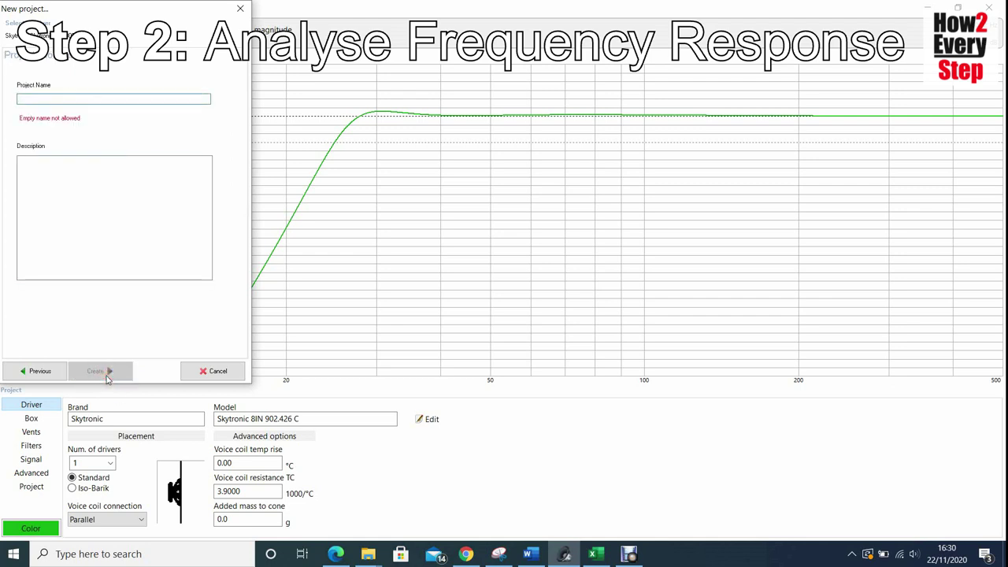
- Name the project after the Skytronic driver and create it with its response graph
{"action": "left_click_drag", "start_coordinate": [101, 12], "coordinate": [334, 108]}
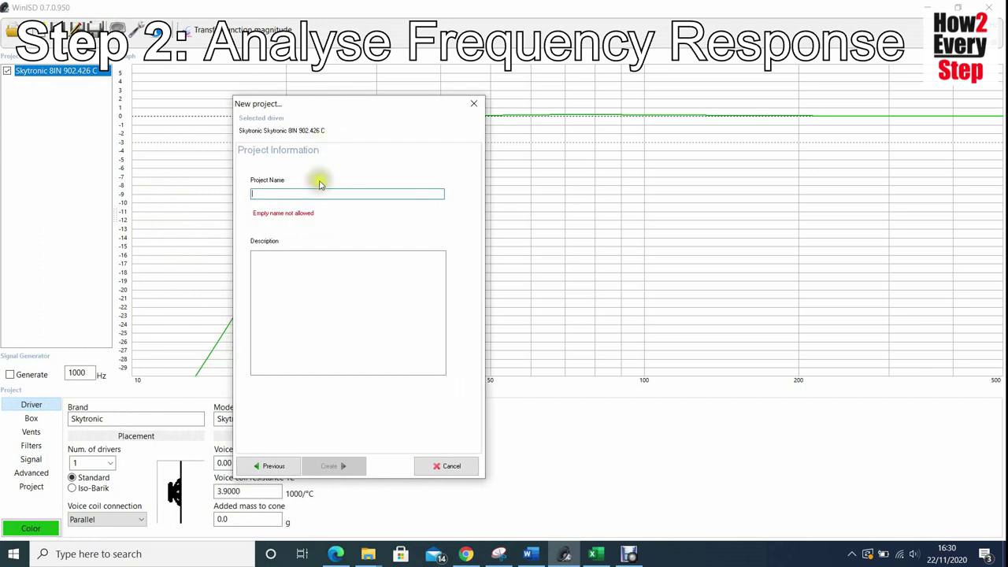
{"action": "type", "text": "Sy"}
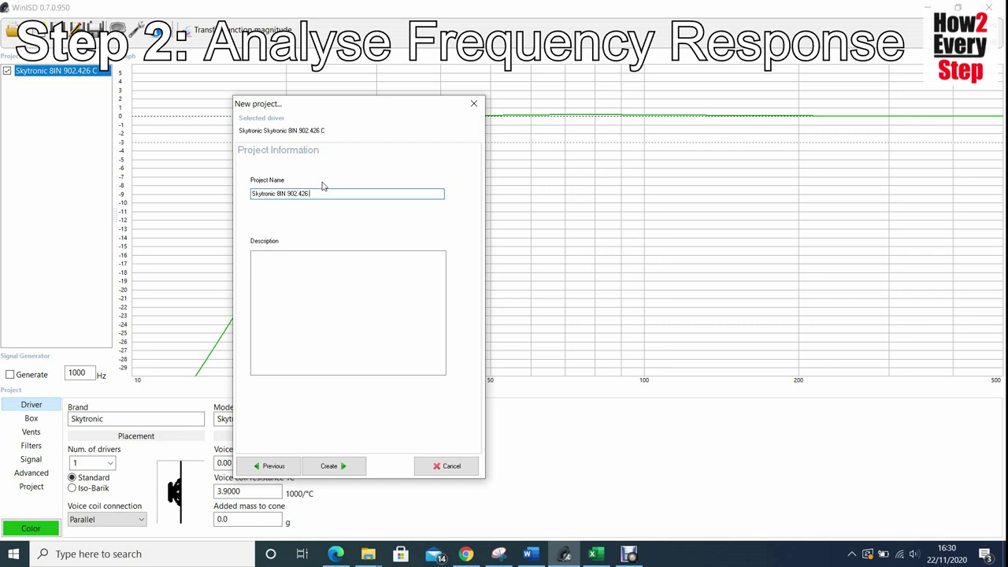
{"action": "left_click", "coordinate": [262, 193]}
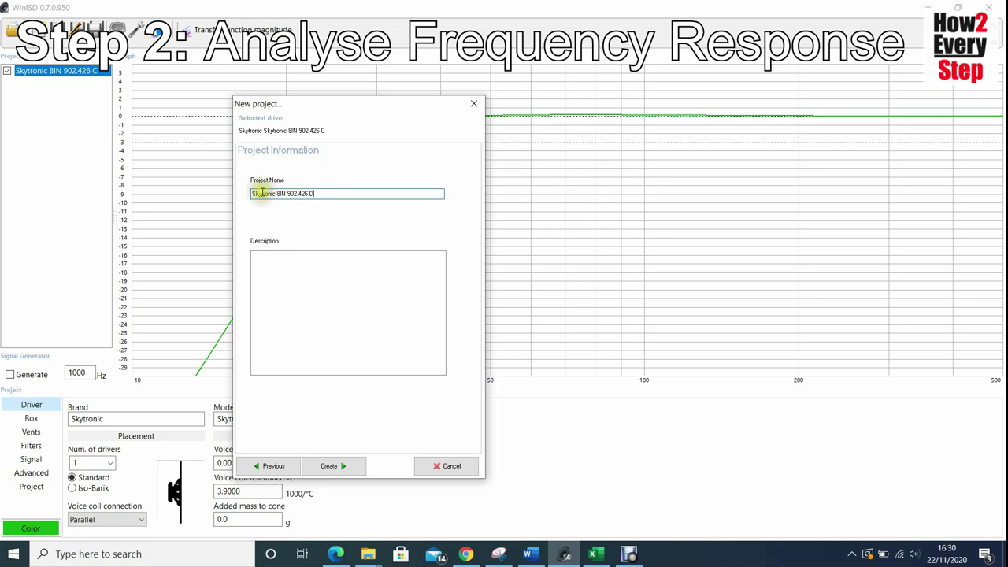
{"action": "left_click", "coordinate": [315, 193]}
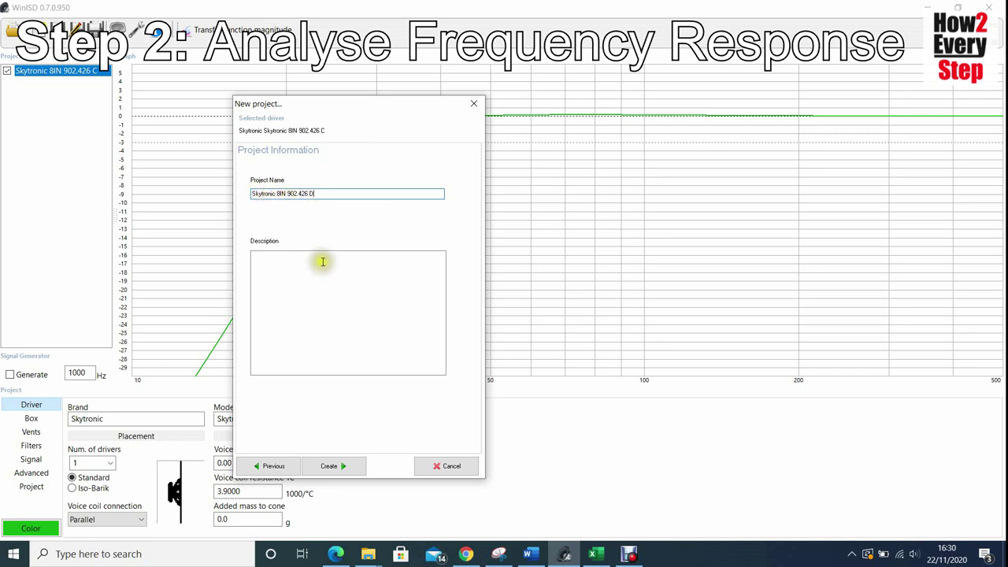
{"action": "left_click", "coordinate": [350, 470]}
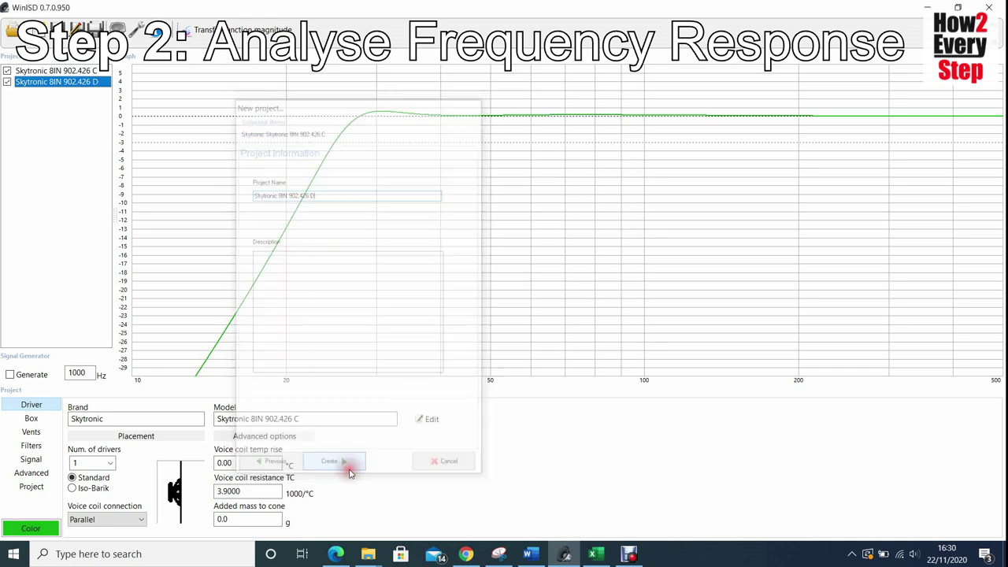
{"action": "left_click", "coordinate": [7, 71]}
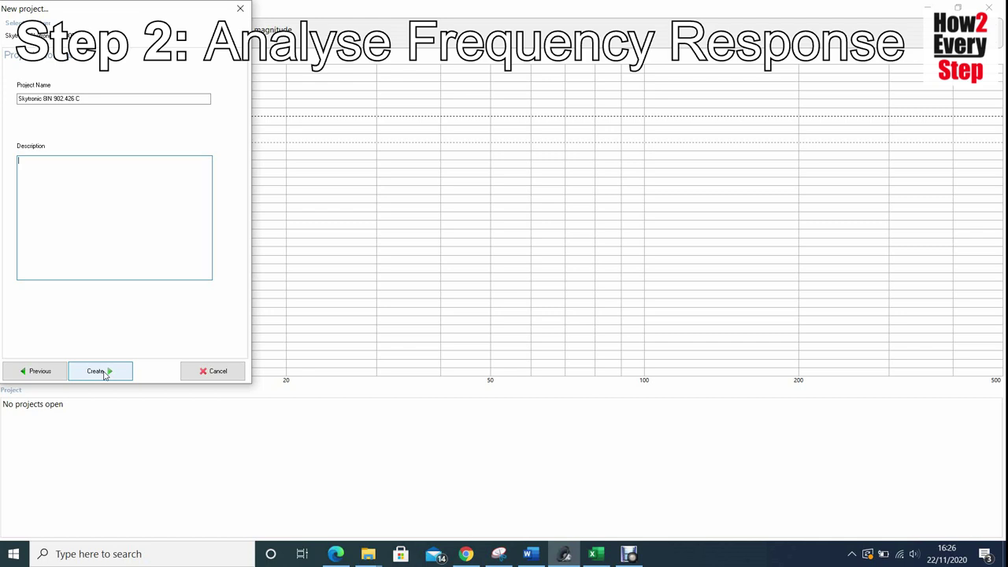
{"action": "left_click", "coordinate": [105, 374]}
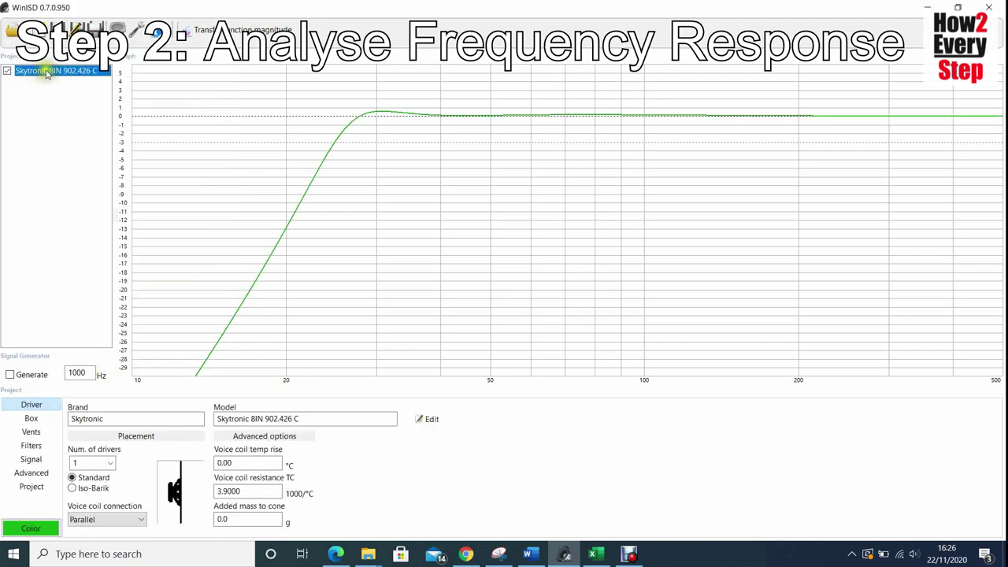
{"action": "left_click", "coordinate": [6, 72]}
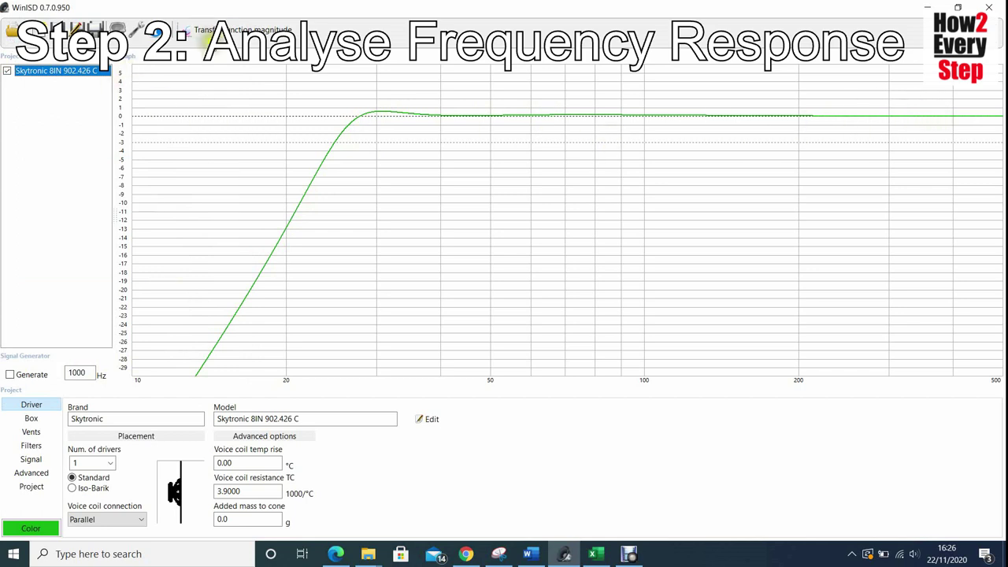
{"action": "left_click", "coordinate": [186, 31]}
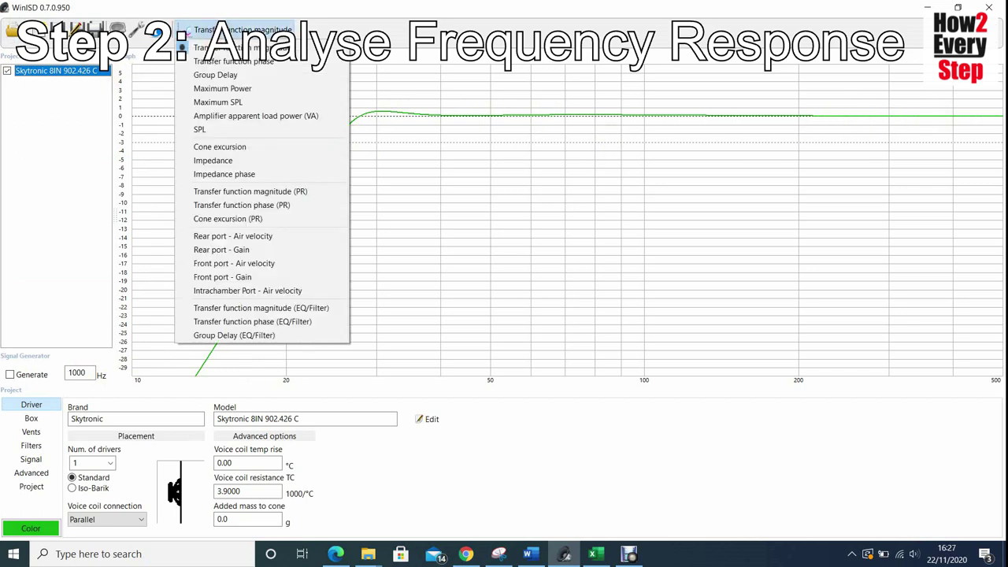
{"action": "left_click", "coordinate": [235, 32]}
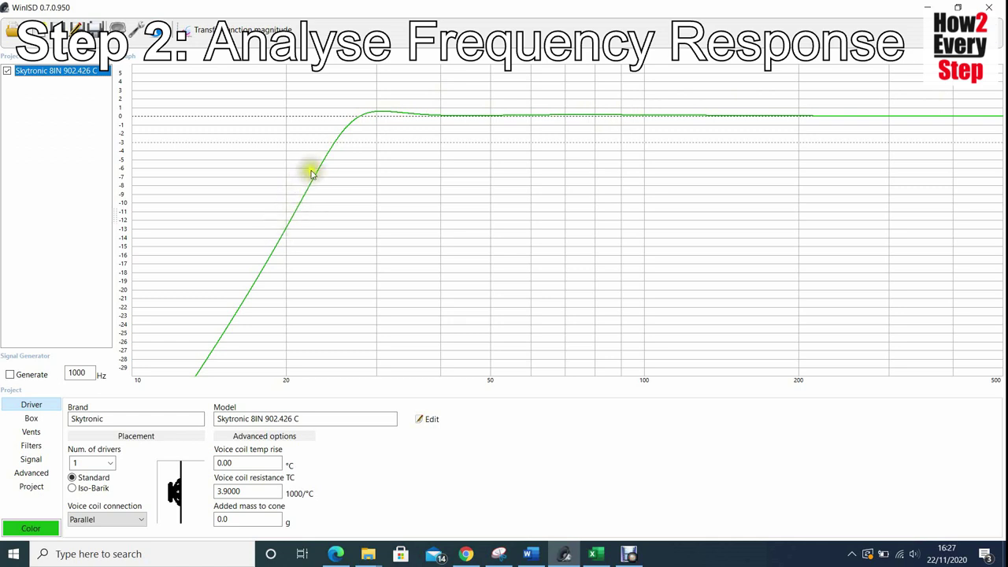
- Read the response curve at its -3 dB point near 24 Hz, at 0 dB, 20 Hz and 110 Hz
{"action": "left_click", "coordinate": [334, 144]}
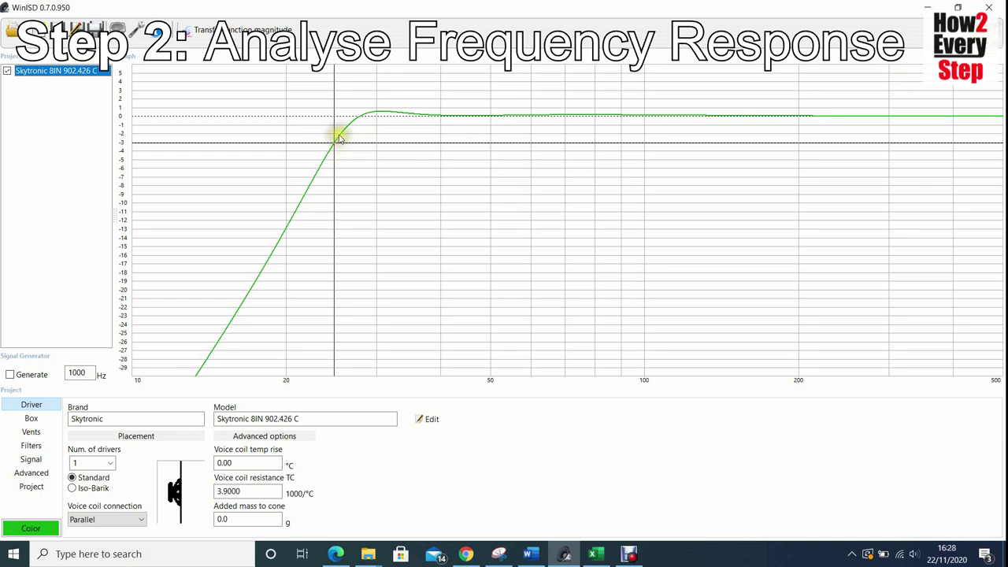
{"action": "left_click", "coordinate": [359, 119]}
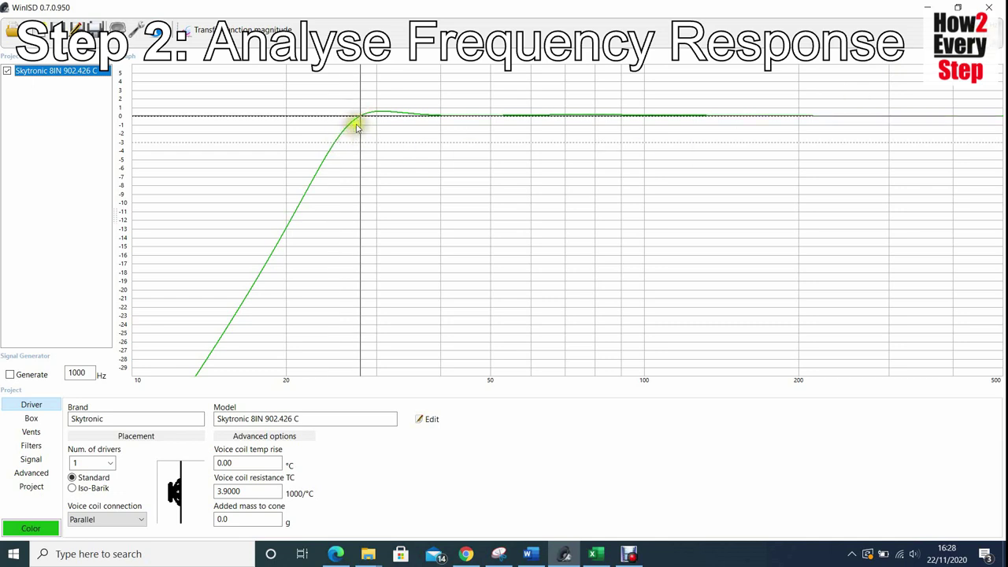
{"action": "left_click", "coordinate": [286, 379]}
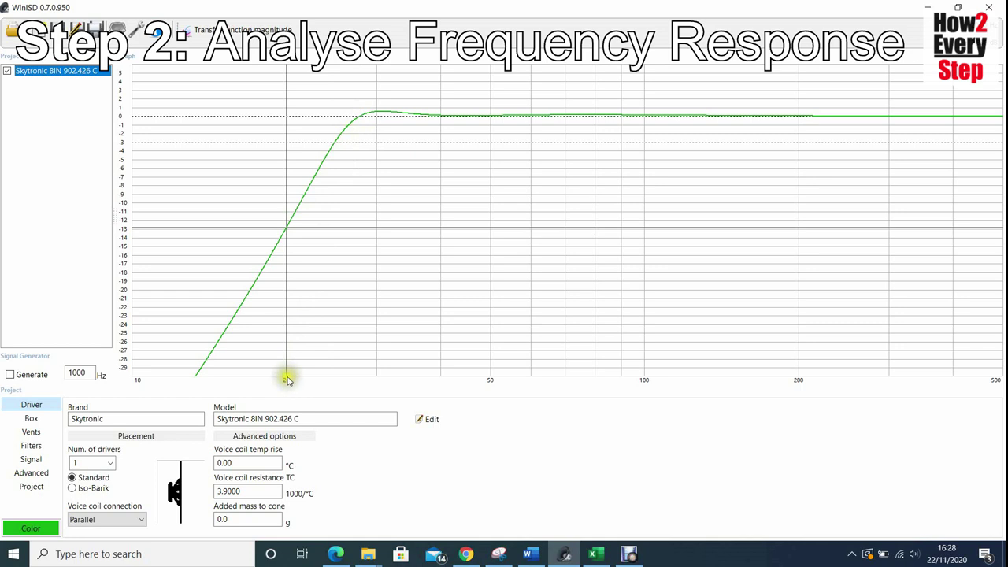
{"action": "left_click", "coordinate": [684, 379]}
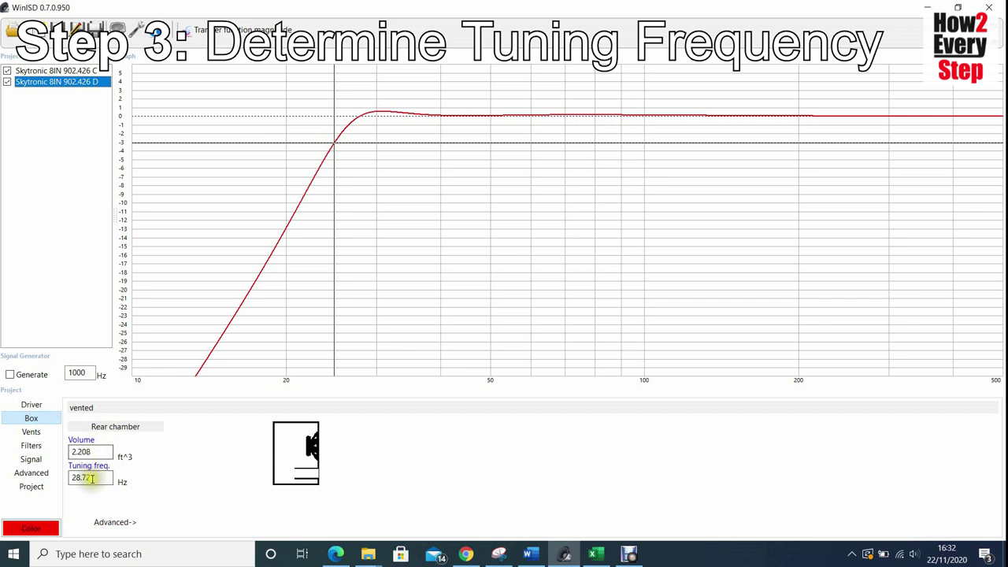
- Retune the box from 28.72 Hz via 30 and 31 to 35 Hz, then read the ~+4 dB peak
{"action": "left_click_drag", "start_coordinate": [91, 477], "coordinate": [66, 478]}
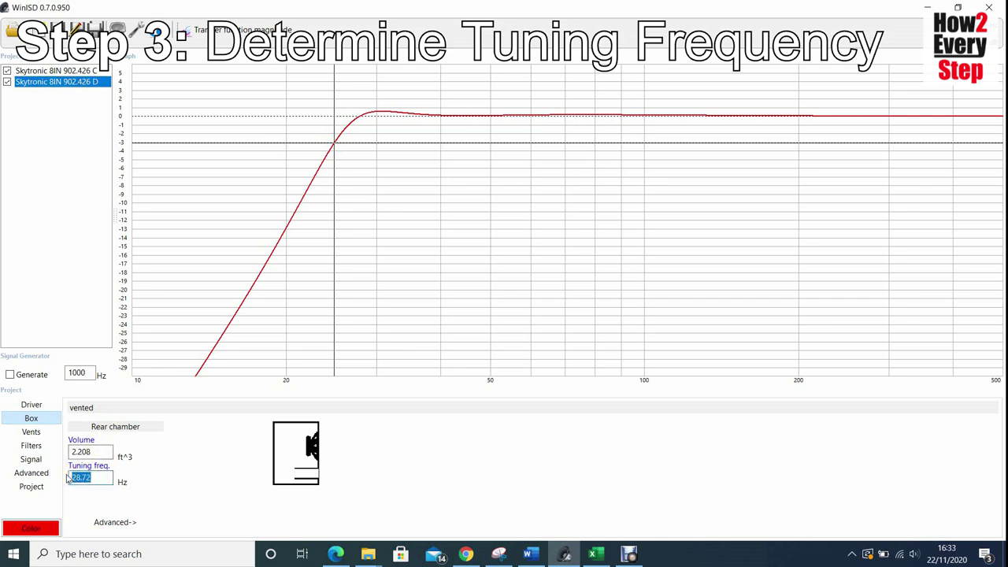
{"action": "type", "text": "30"}
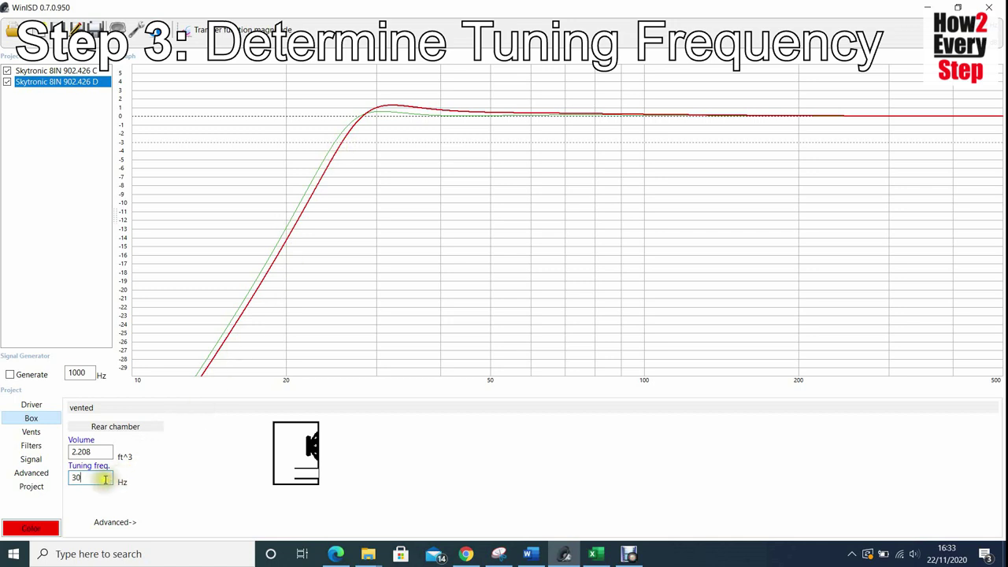
{"action": "left_click_drag", "start_coordinate": [93, 479], "coordinate": [76, 478]}
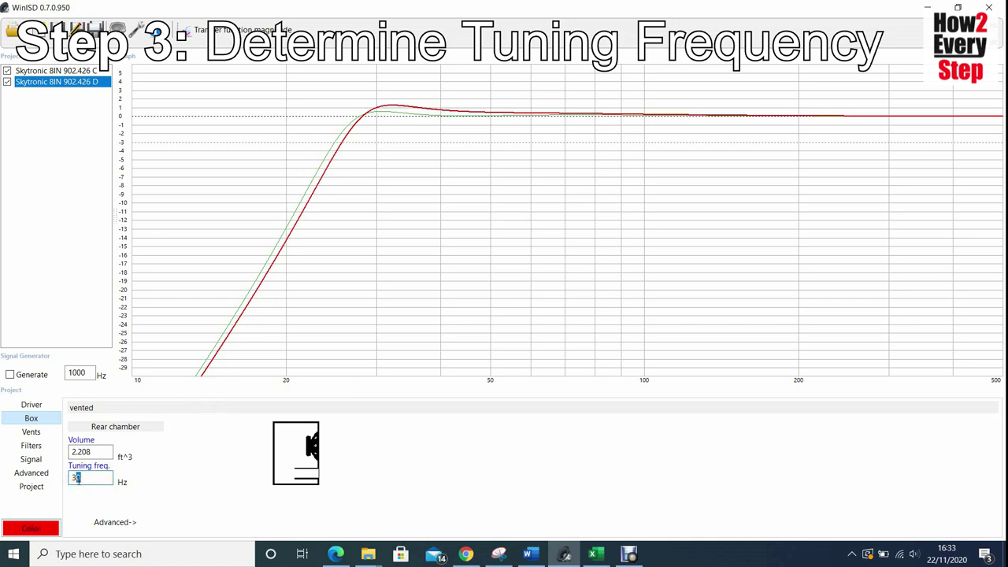
{"action": "type", "text": "31"}
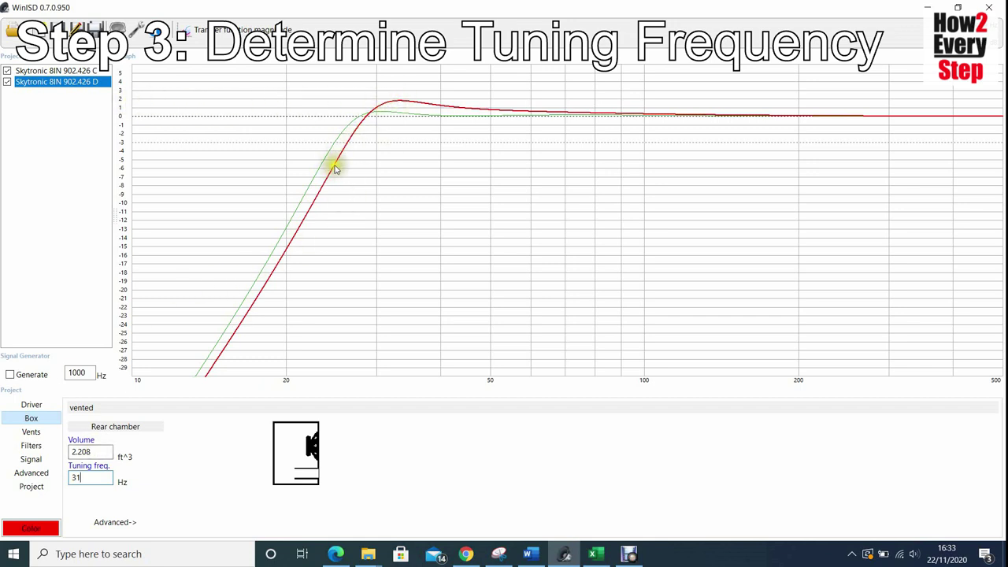
{"action": "double_click", "coordinate": [77, 478]}
{"action": "type", "text": "35"}
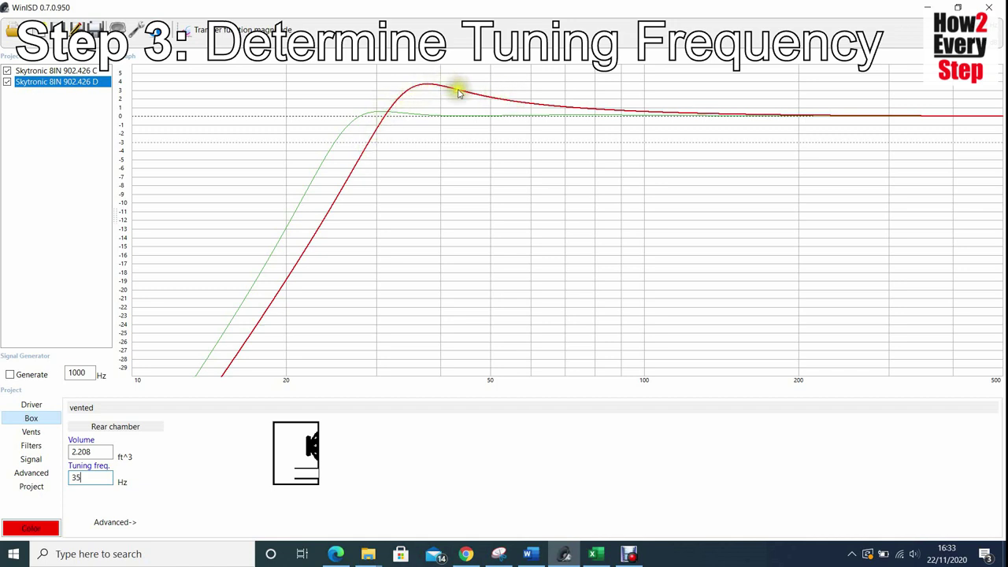
{"action": "left_click", "coordinate": [426, 85]}
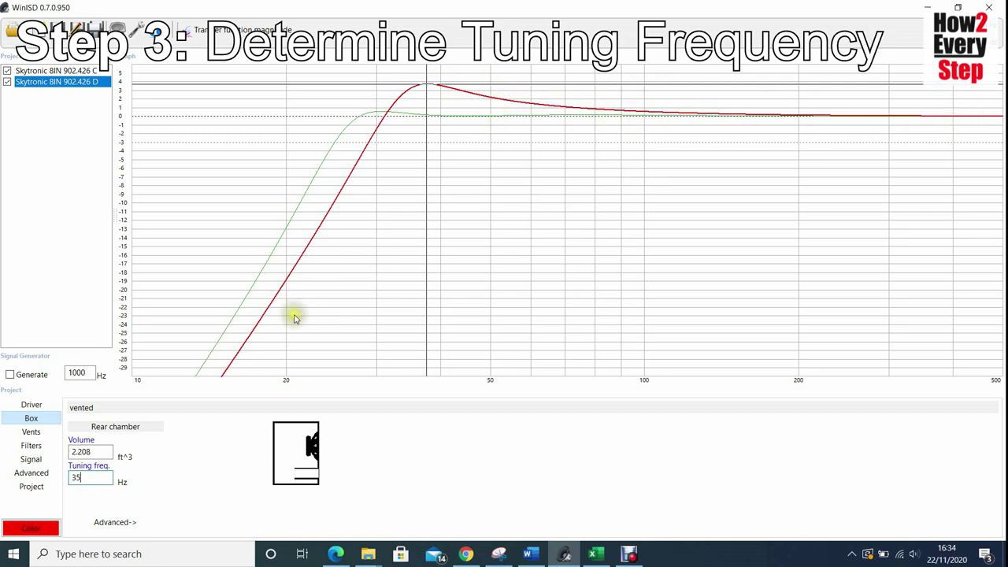
- Compare tunings of 37, 39, 28, 25, 30, 31 and 32 Hz, settling on 33 Hz
{"action": "double_click", "coordinate": [76, 477]}
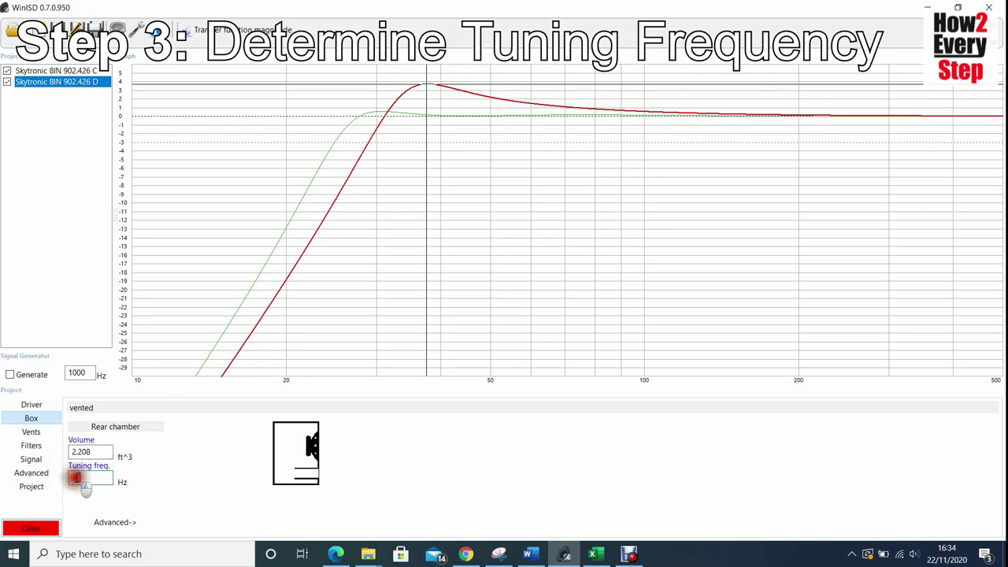
{"action": "type", "text": "37"}
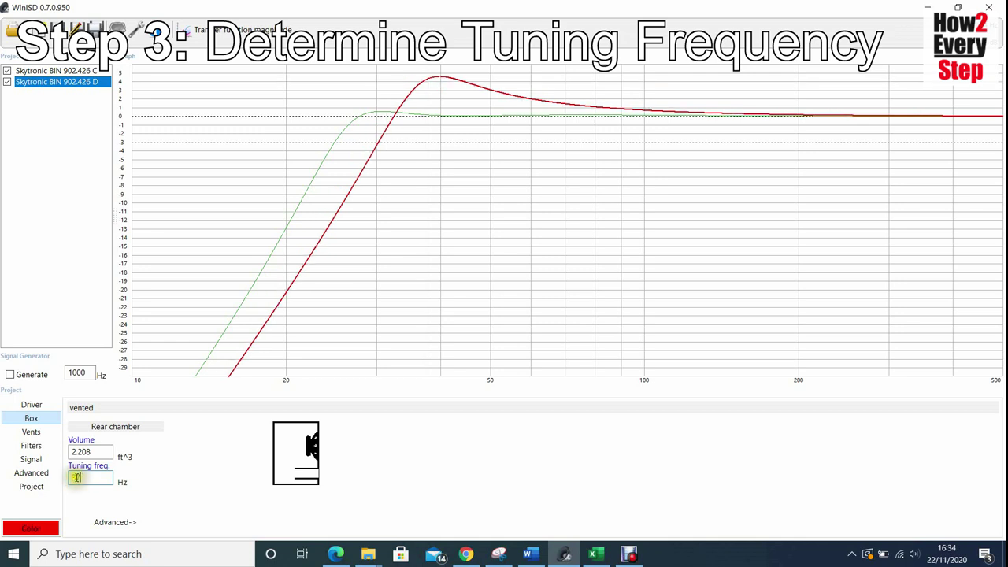
{"action": "double_click", "coordinate": [76, 477]}
{"action": "type", "text": "39"}
{"action": "double_click", "coordinate": [76, 477]}
{"action": "left_click", "coordinate": [91, 454]}
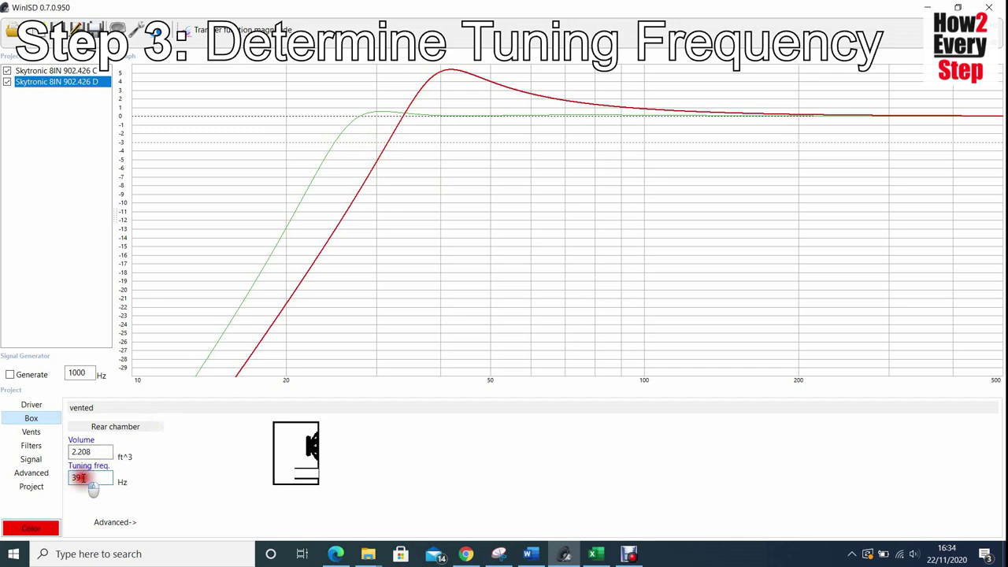
{"action": "left_click_drag", "start_coordinate": [82, 478], "coordinate": [73, 478]}
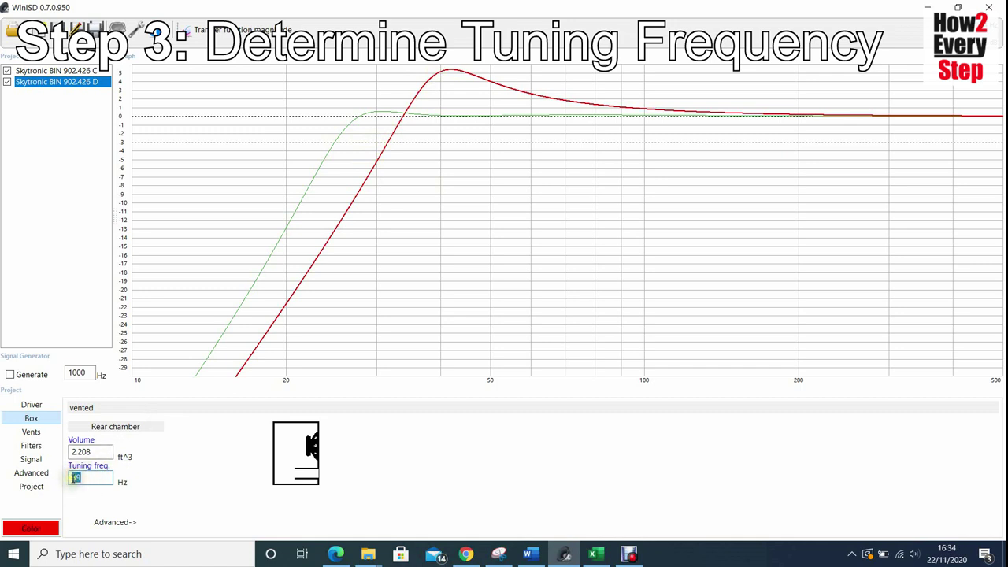
{"action": "type", "text": "28"}
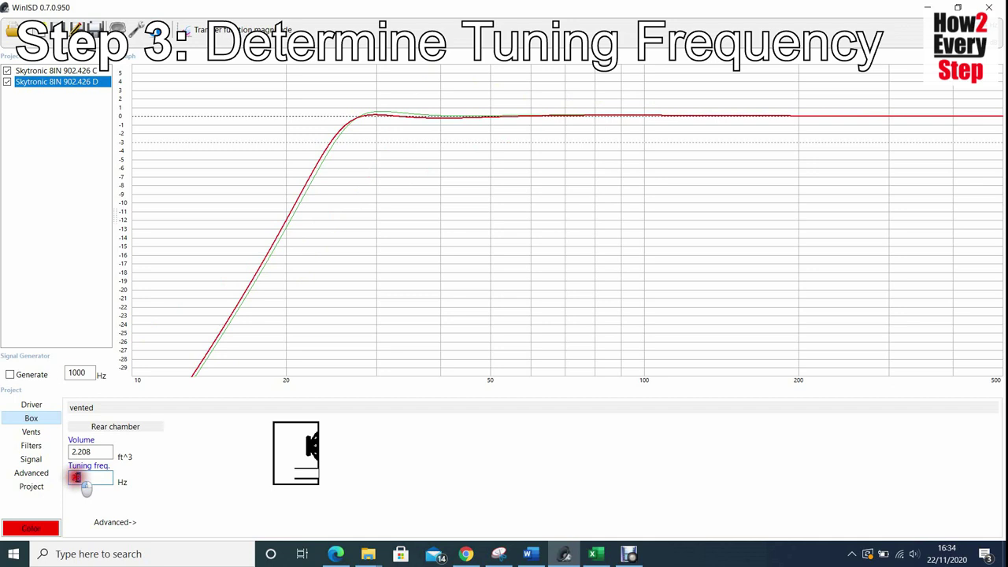
{"action": "type", "text": "25"}
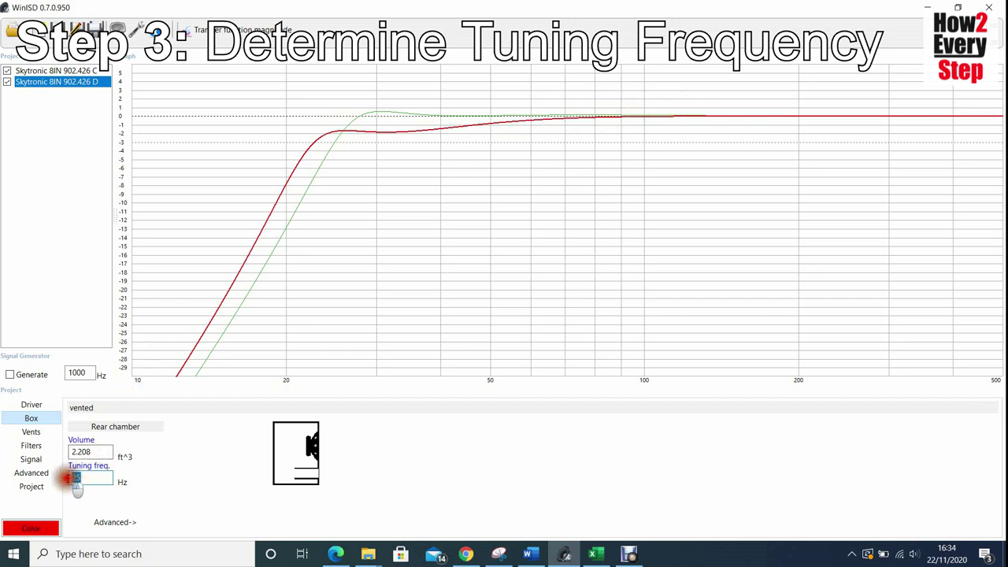
{"action": "type", "text": "30"}
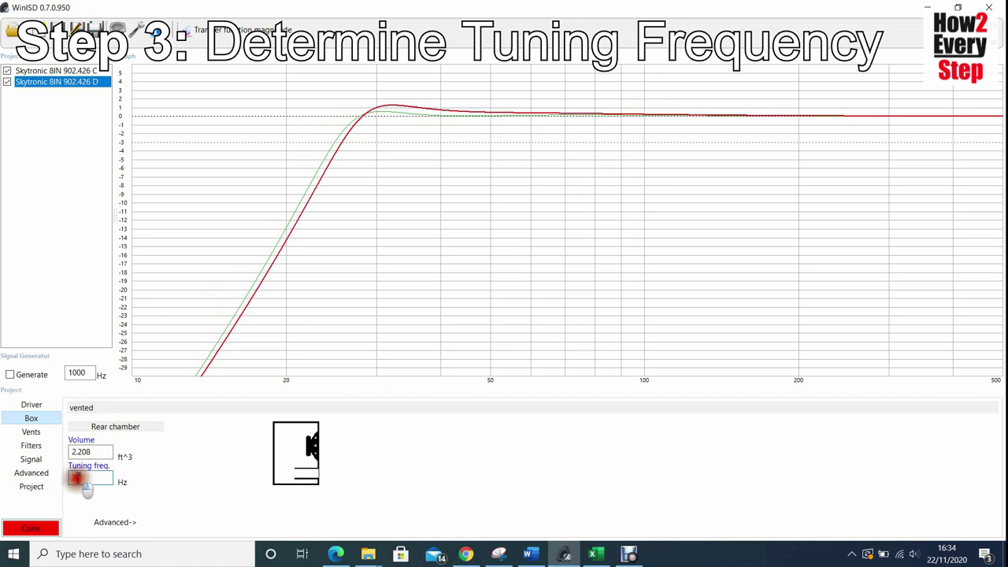
{"action": "type", "text": "31"}
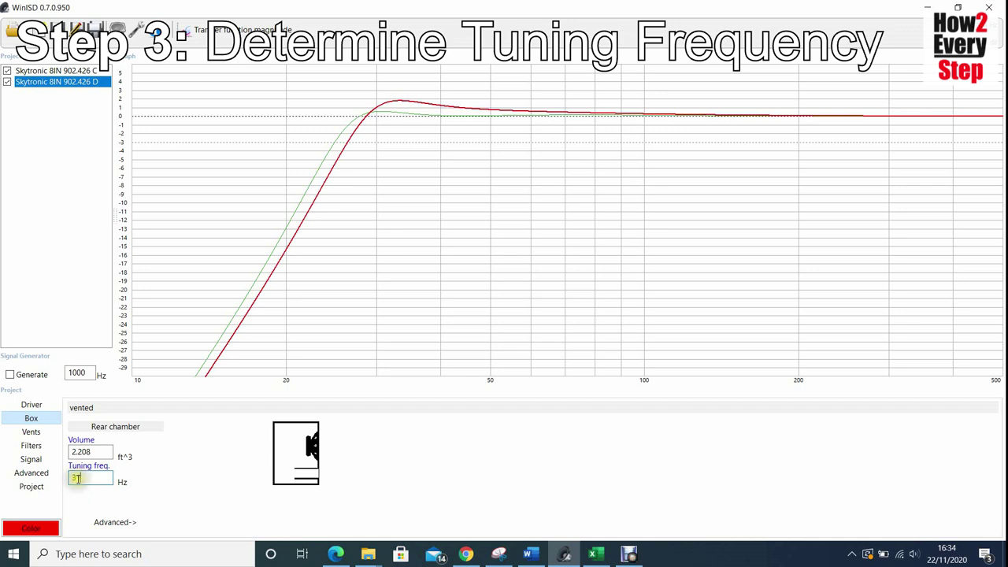
{"action": "type", "text": "32"}
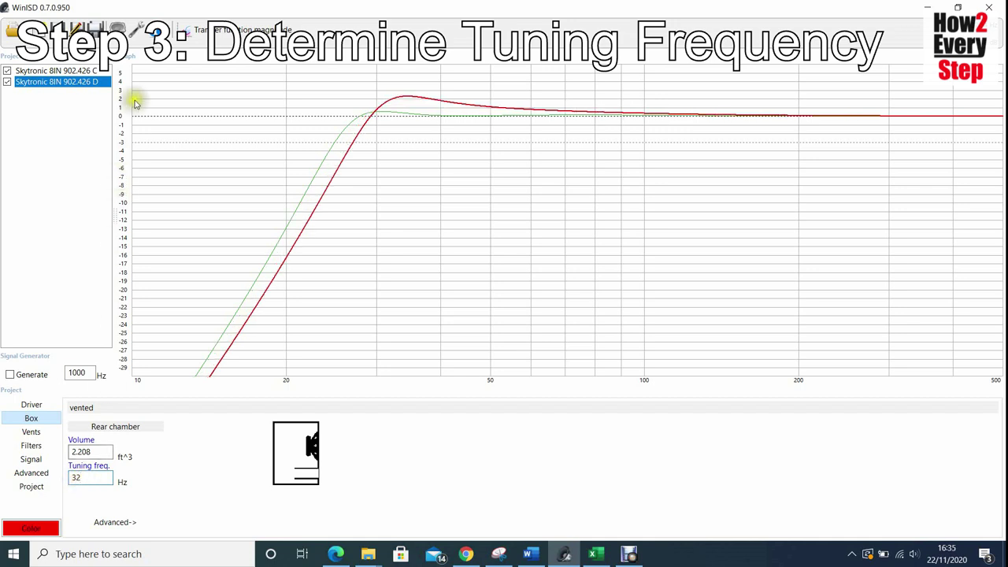
{"action": "double_click", "coordinate": [79, 477]}
{"action": "type", "text": "33"}
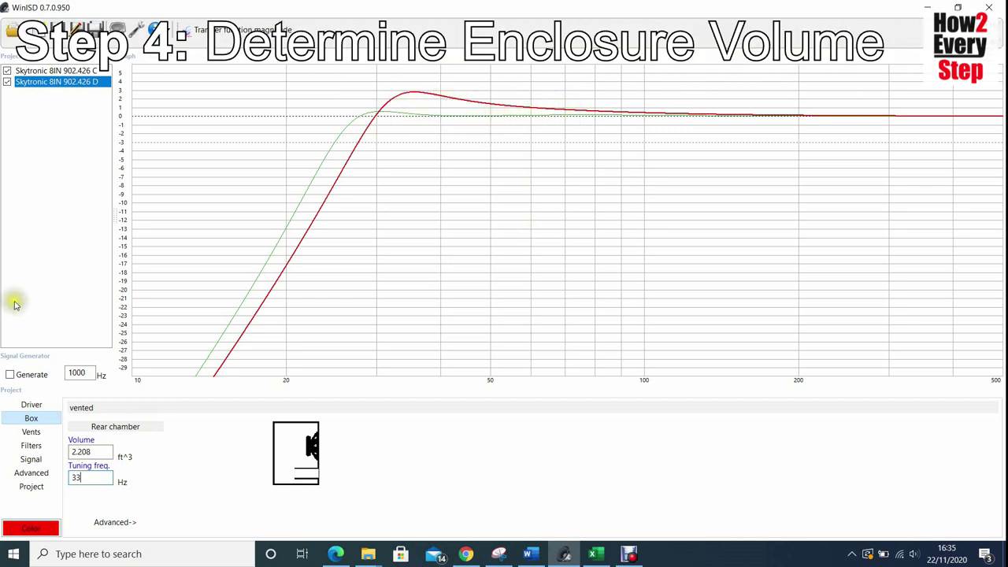
- Try box volumes of 2.5, 3 and 1.5 ft^3 to compare the responses
{"action": "left_click_drag", "start_coordinate": [106, 451], "coordinate": [63, 452]}
{"action": "type", "text": "2.5"}
{"action": "left_click_drag", "start_coordinate": [84, 451], "coordinate": [69, 451]}
{"action": "type", "text": "3"}
{"action": "type", "text": "2"}
{"action": "type", "text": "1.5"}
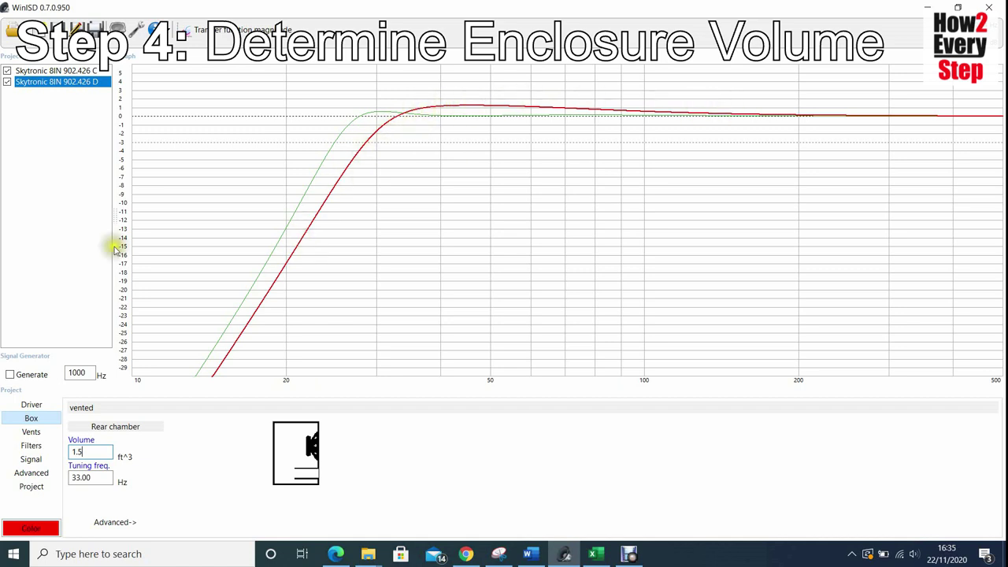
- Step the box volume up through 1.6 and 1.7 to 1.8 ft^3
{"action": "left_click", "coordinate": [78, 451]}
{"action": "key", "text": "BackSpace"}
{"action": "type", "text": "6"}
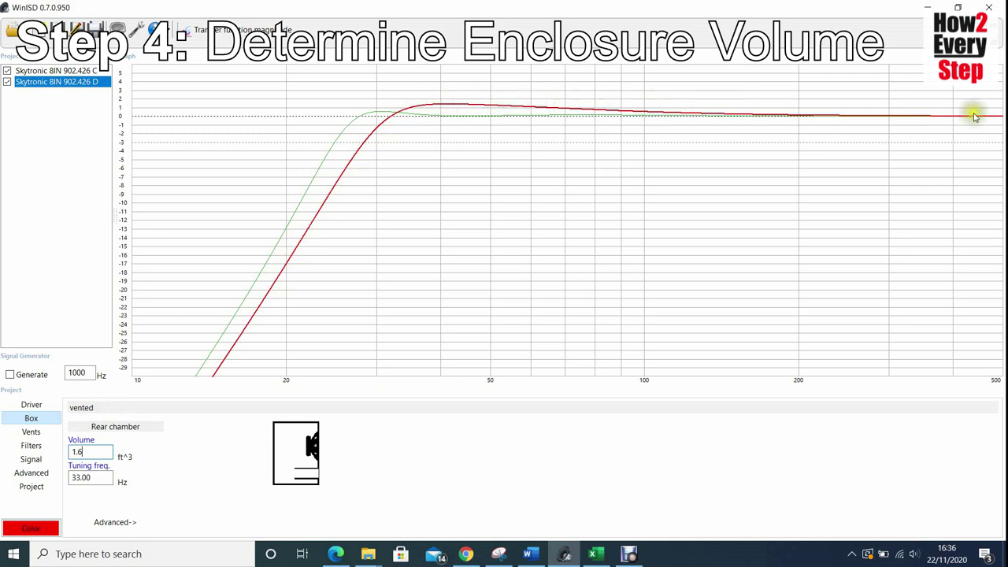
{"action": "left_click", "coordinate": [79, 453]}
{"action": "key", "text": "BackSpace"}
{"action": "type", "text": "7"}
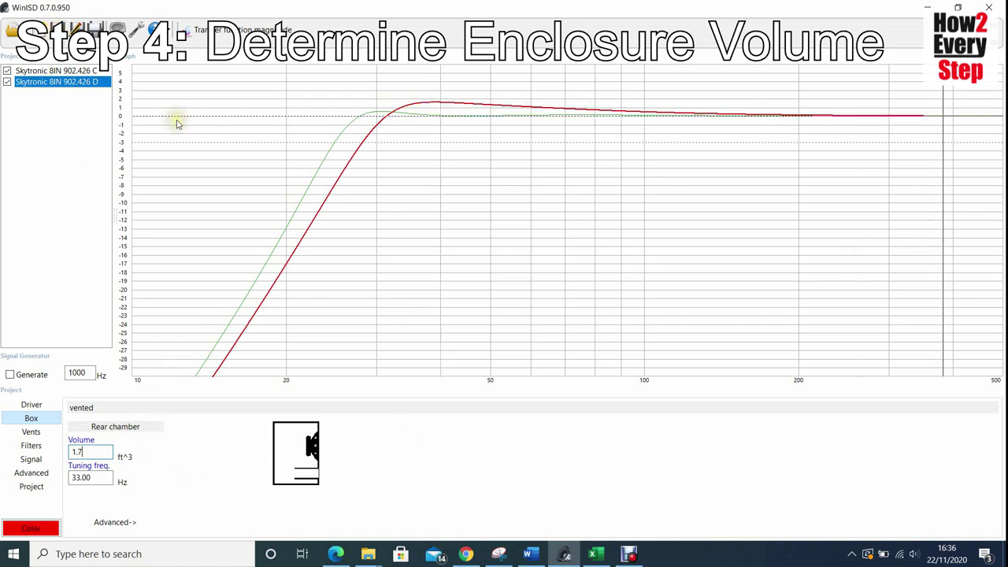
{"action": "left_click", "coordinate": [79, 455]}
{"action": "key", "text": "BackSpace"}
{"action": "type", "text": "8p"}
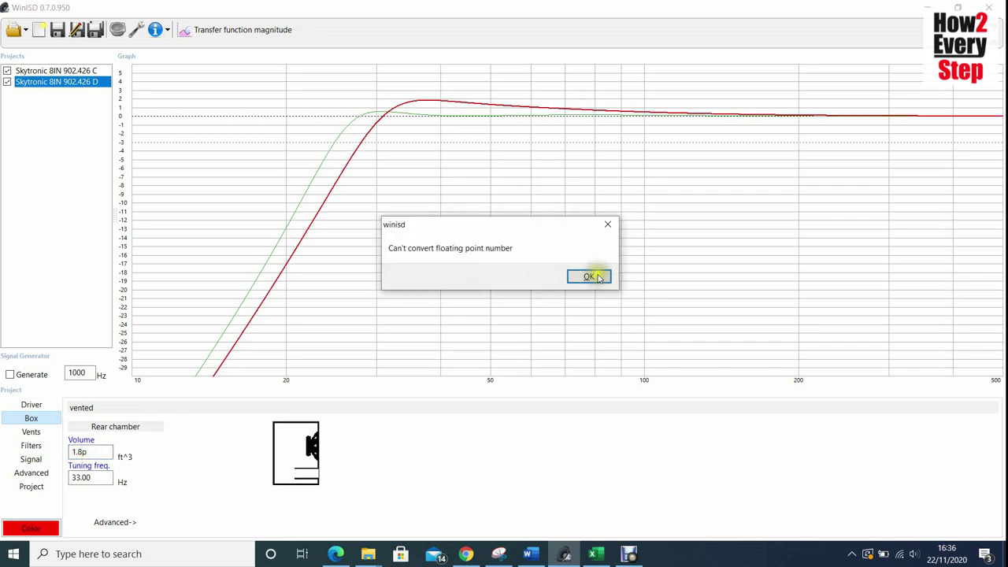
- Dismiss the number conversion error and show the signal settings with 250 W input
{"action": "left_click", "coordinate": [591, 276]}
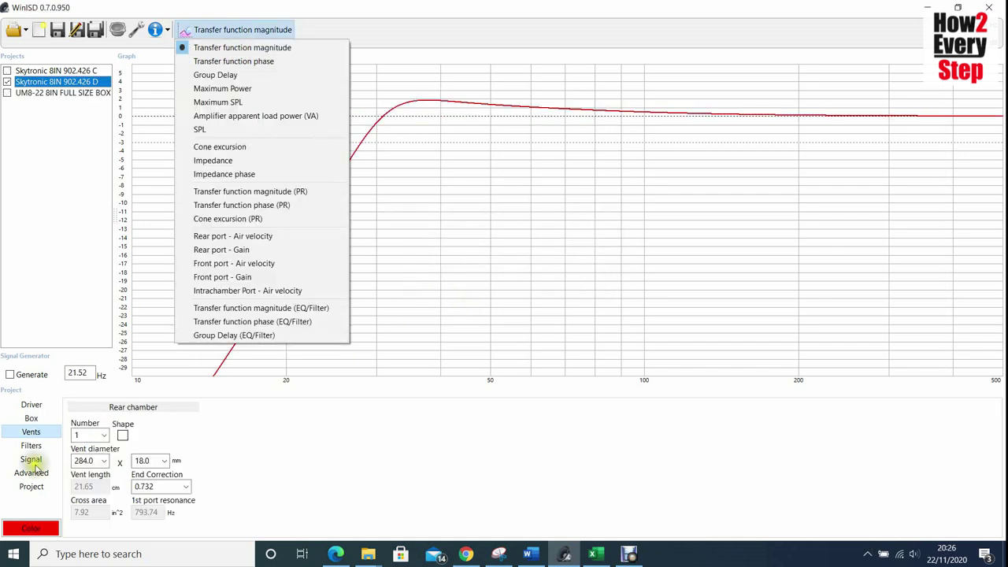
{"action": "left_click", "coordinate": [34, 466]}
{"action": "left_click", "coordinate": [34, 461]}
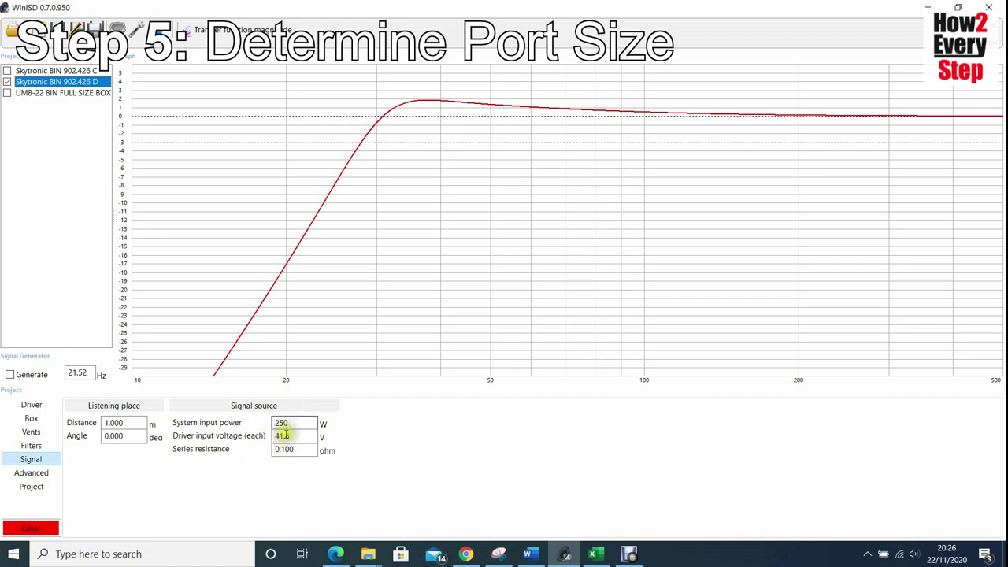
- Inspect the single 284.0 × 18.0 mm slot vent, 21.65 cm long, and its diameter options
{"action": "left_click", "coordinate": [31, 435]}
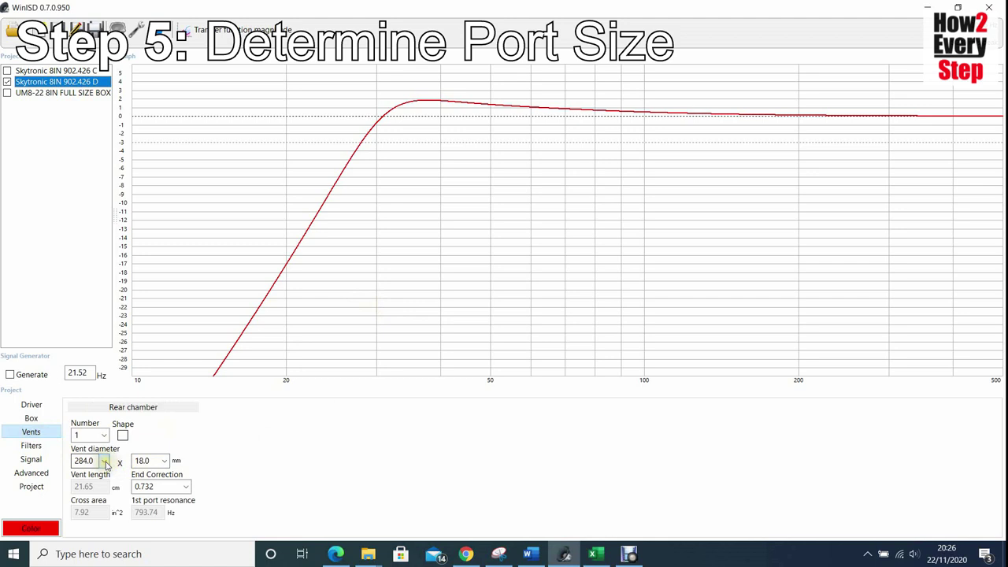
{"action": "left_click", "coordinate": [105, 462]}
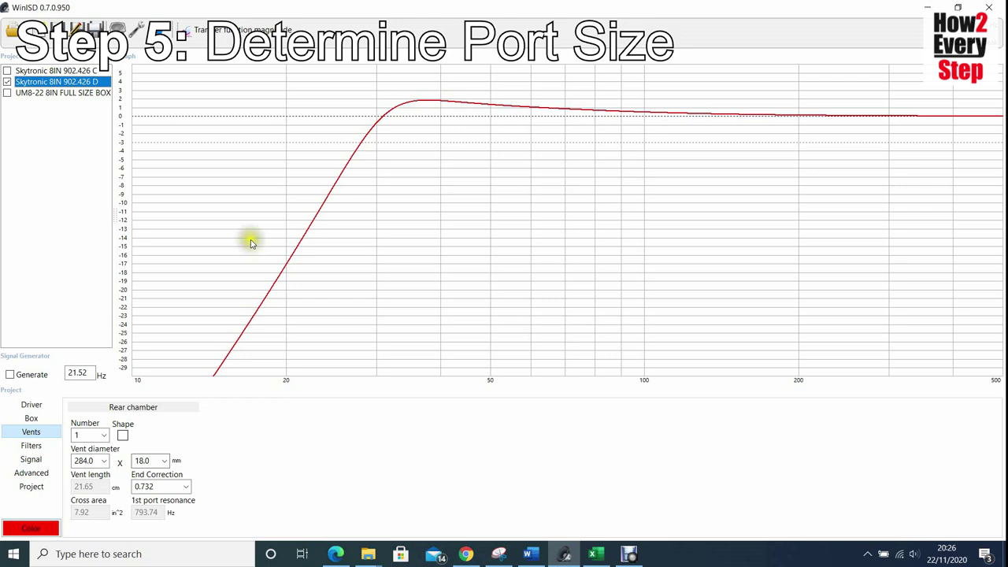
{"action": "key", "text": "Down"}
{"action": "key", "text": "Down"}
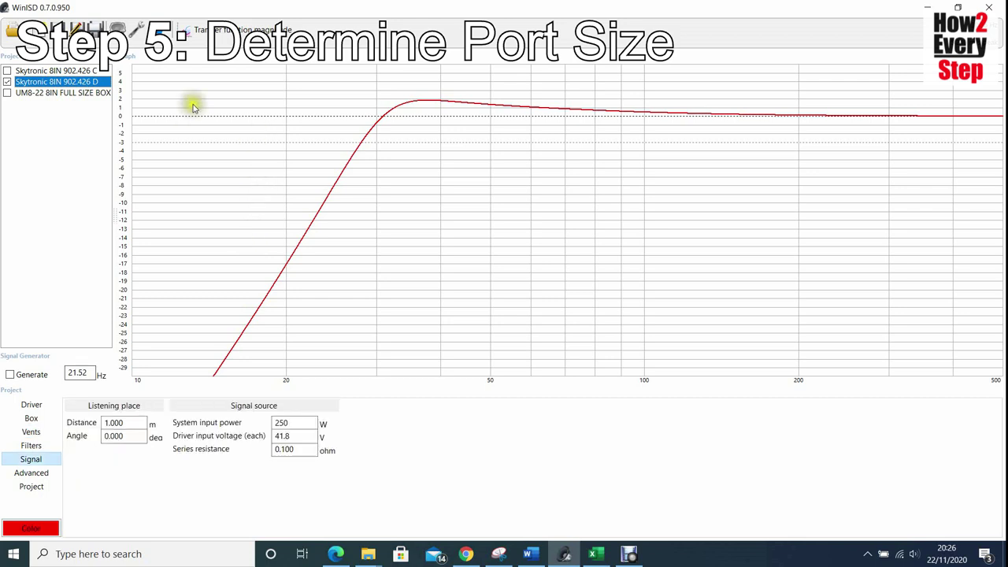
- Show the Vents panel with the single 284.0 × 18.0 mm rear-chamber slot port
{"action": "left_click", "coordinate": [227, 32]}
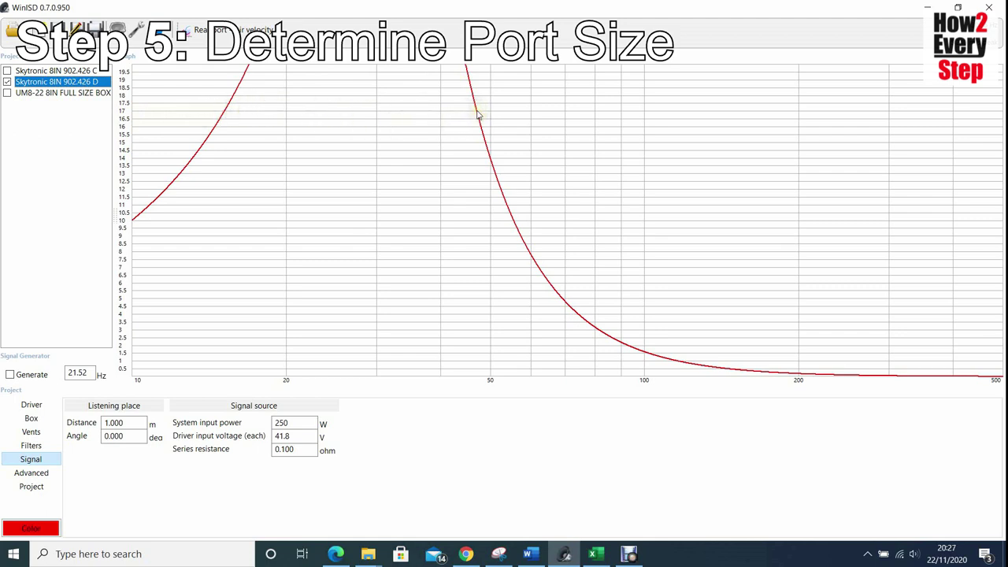
{"action": "left_click", "coordinate": [31, 432]}
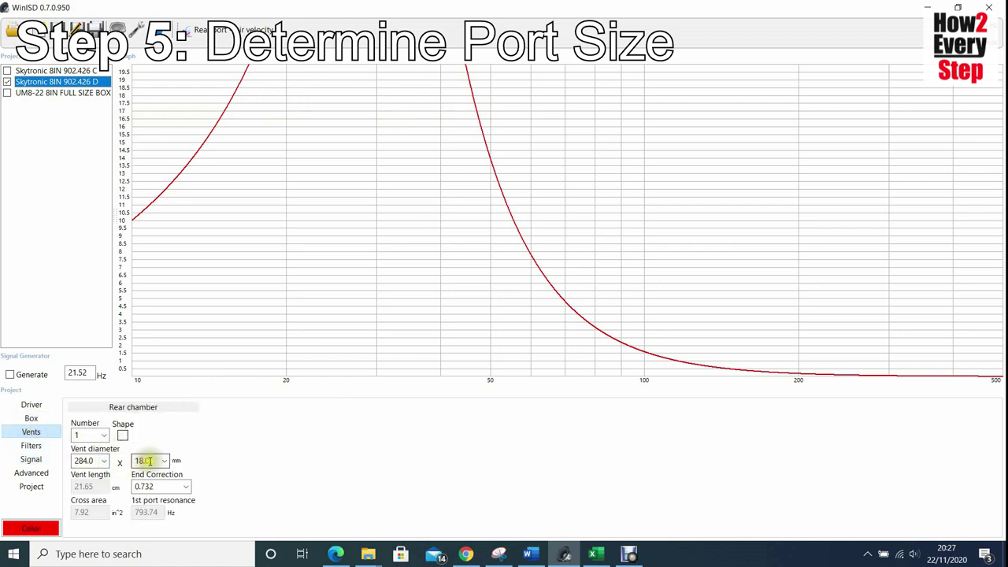
- Widen the slot vent from 18 mm to 36, then 54 mm, and read the ~15 velocity peak
{"action": "left_click", "coordinate": [84, 461]}
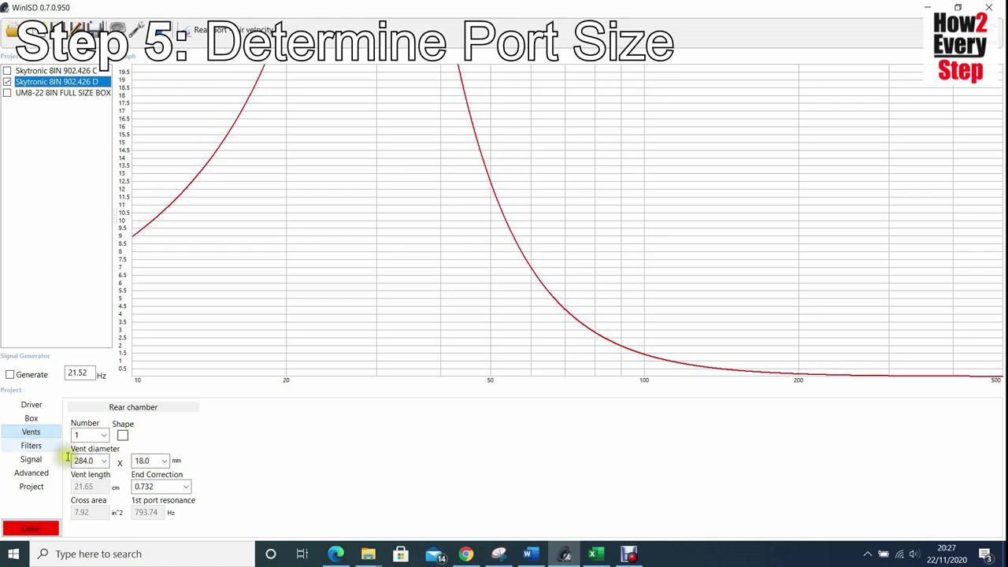
{"action": "left_click_drag", "start_coordinate": [149, 468], "coordinate": [128, 465]}
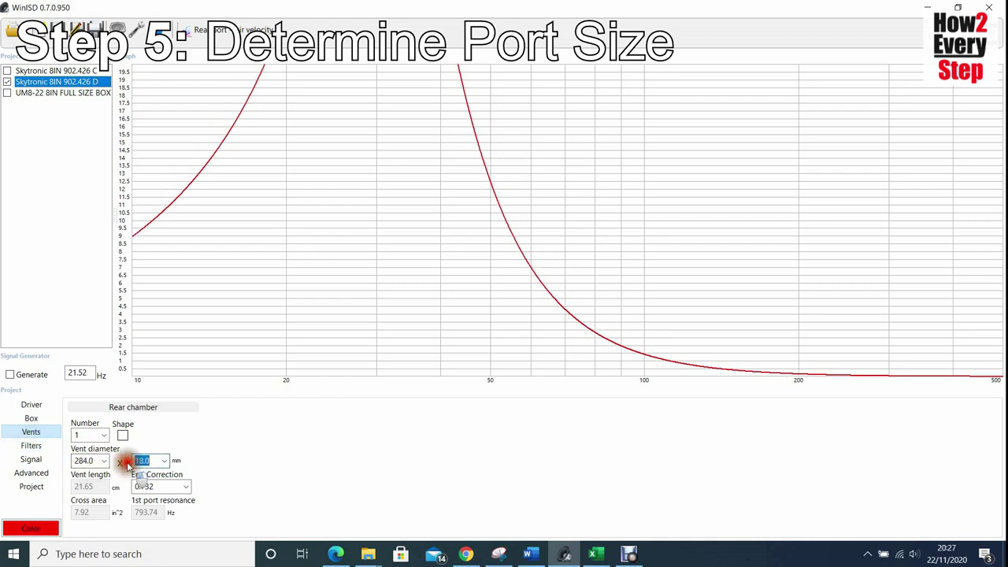
{"action": "type", "text": "36"}
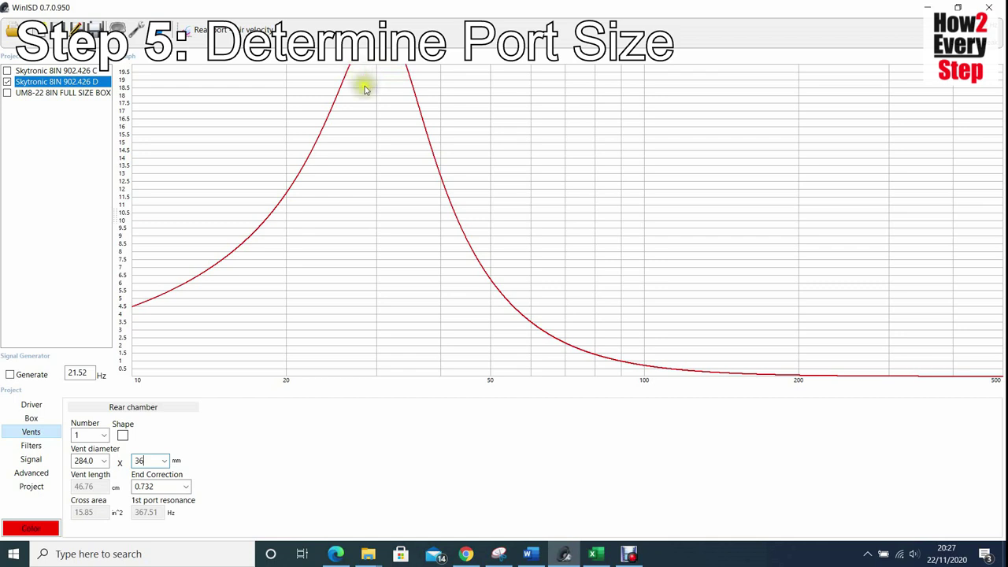
{"action": "left_click_drag", "start_coordinate": [150, 463], "coordinate": [130, 465]}
{"action": "type", "text": "54"}
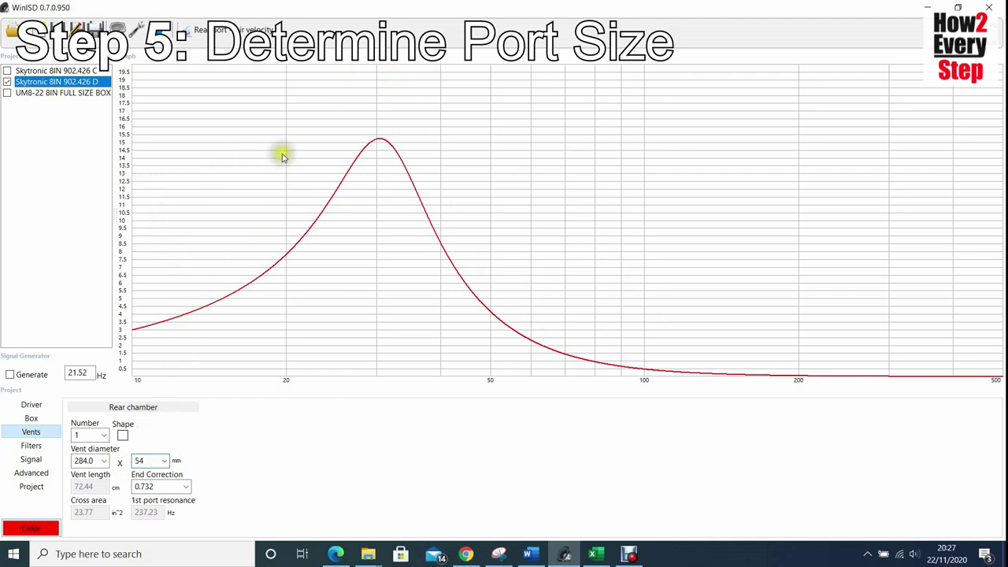
{"action": "left_click", "coordinate": [379, 142]}
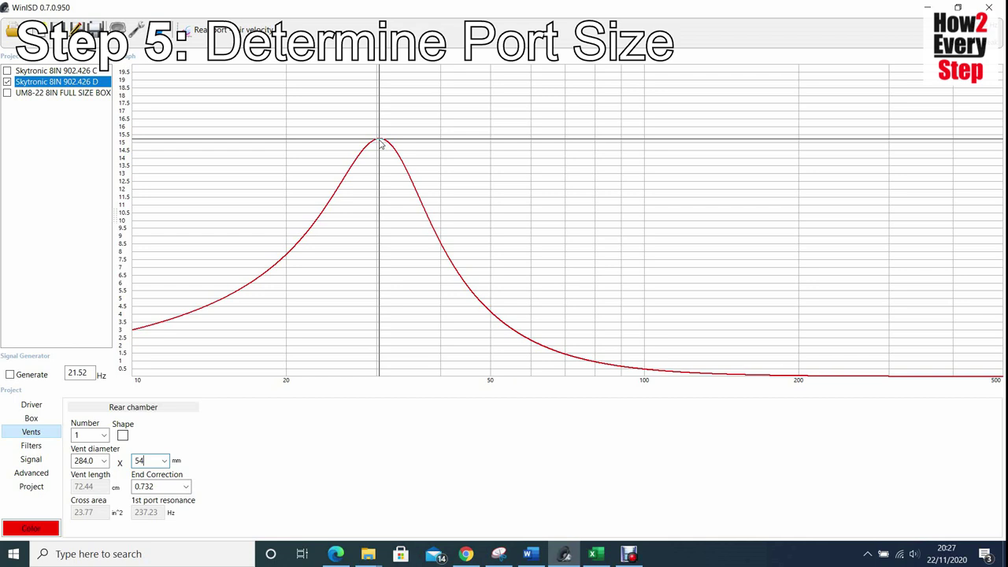
- Read values off the velocity curve and switch to the UM8-22 8IN FULL SIZE BOX project
{"action": "left_click", "coordinate": [380, 143]}
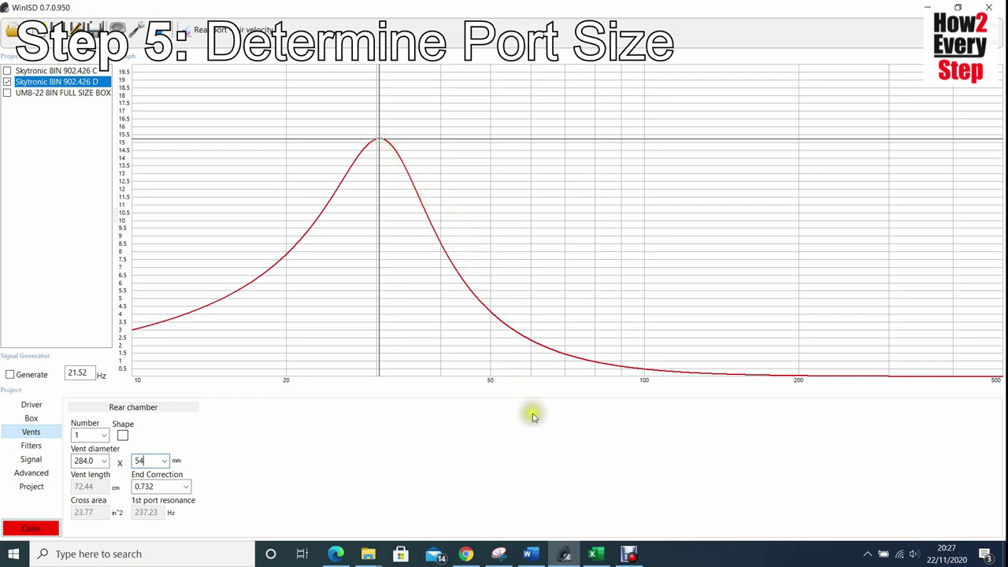
{"action": "left_click", "coordinate": [575, 438]}
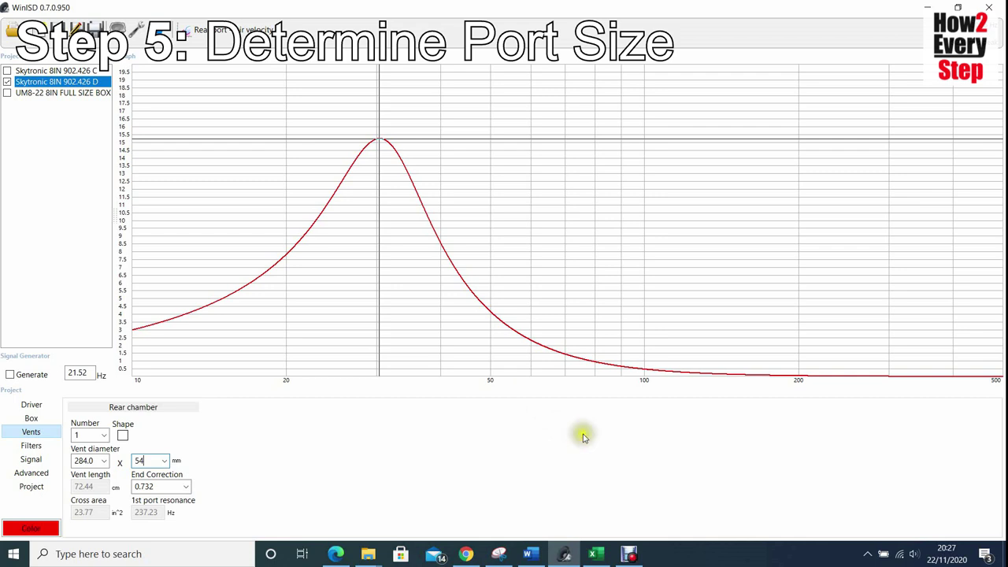
{"action": "left_click", "coordinate": [705, 423]}
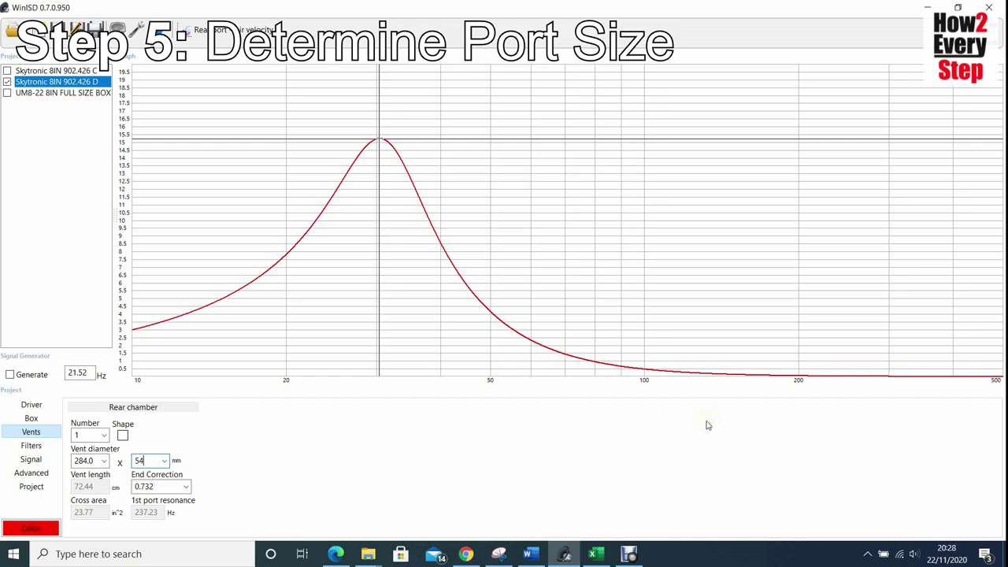
{"action": "left_click", "coordinate": [675, 331]}
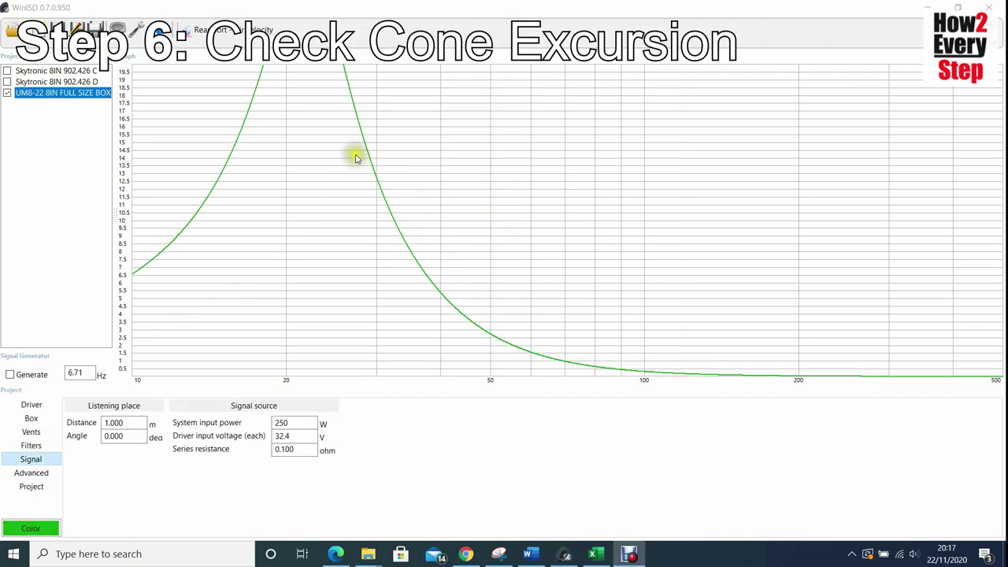
- Change the UM8-22 graph from port air velocity to Cone excursion
{"action": "left_click", "coordinate": [240, 31]}
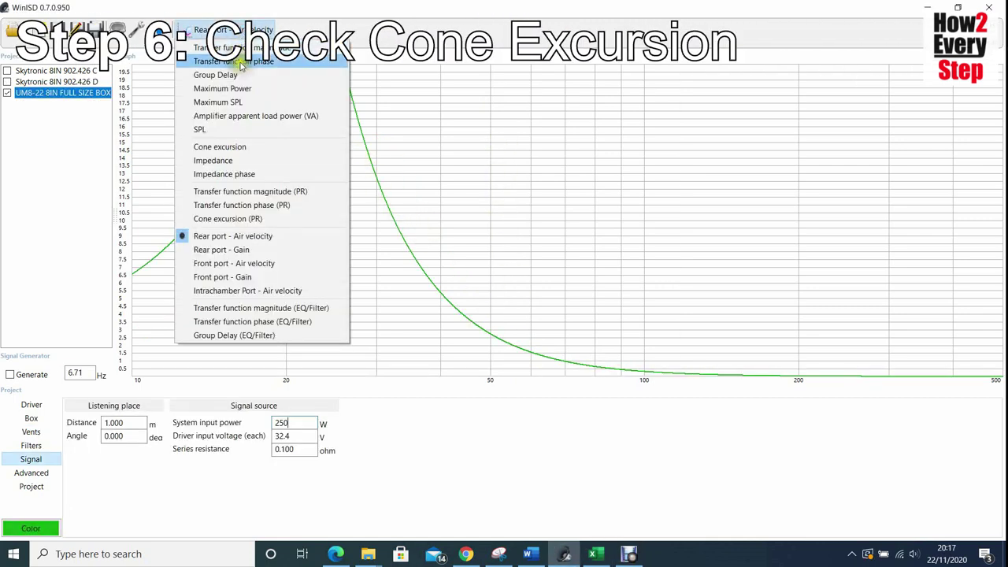
{"action": "left_click", "coordinate": [226, 147]}
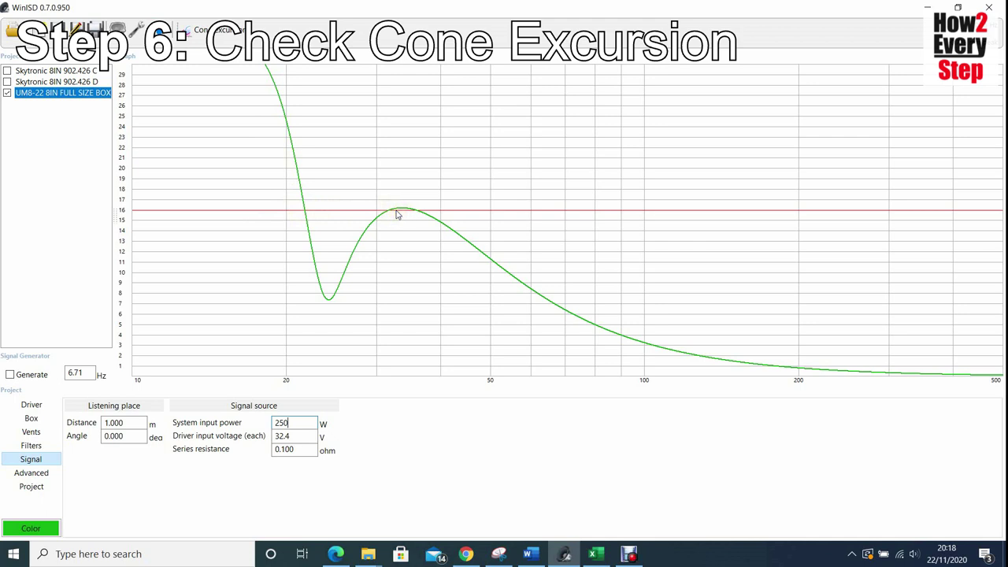
- Cut system input power to 240 W, check excursion near 21 Hz, then set 200 W
{"action": "double_click", "coordinate": [285, 423]}
{"action": "left_click_drag", "start_coordinate": [282, 423], "coordinate": [293, 424]}
{"action": "type", "text": "40"}
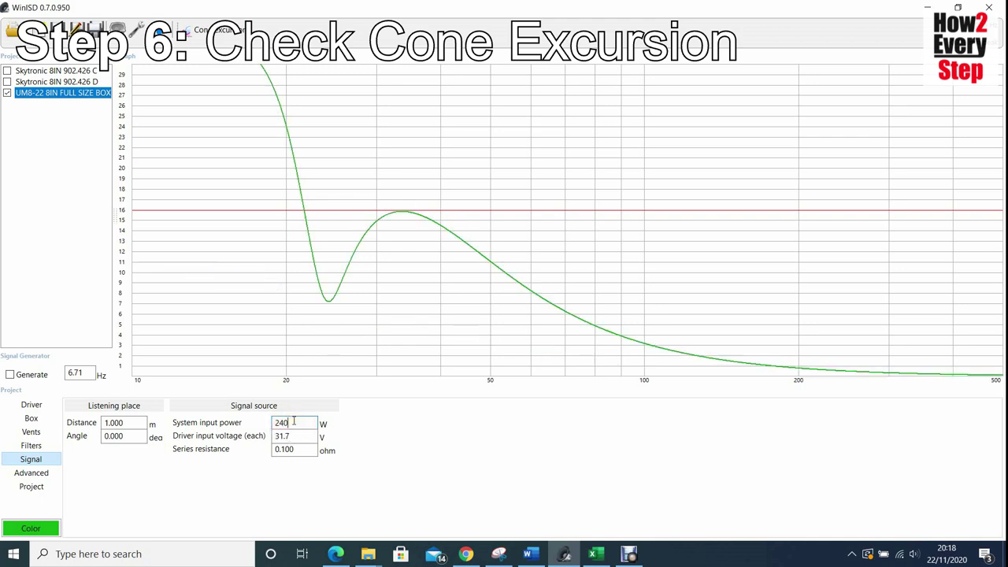
{"action": "left_click", "coordinate": [305, 213]}
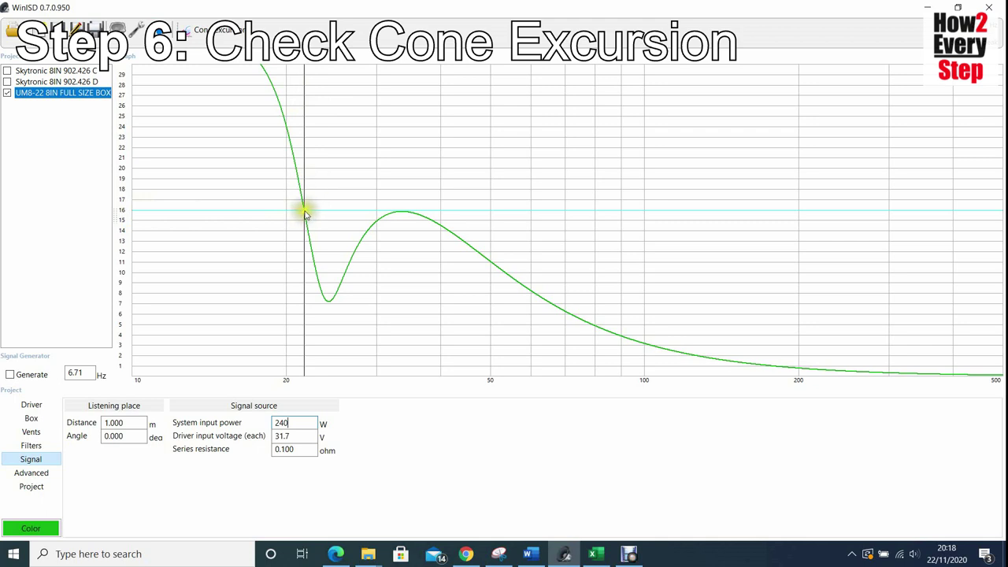
{"action": "left_click_drag", "start_coordinate": [293, 423], "coordinate": [274, 423]}
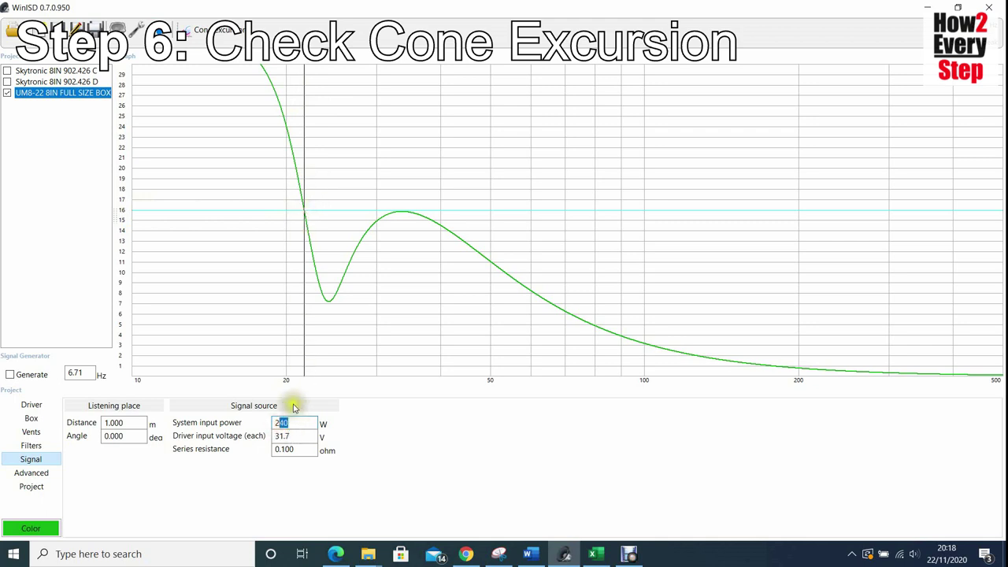
{"action": "type", "text": "200"}
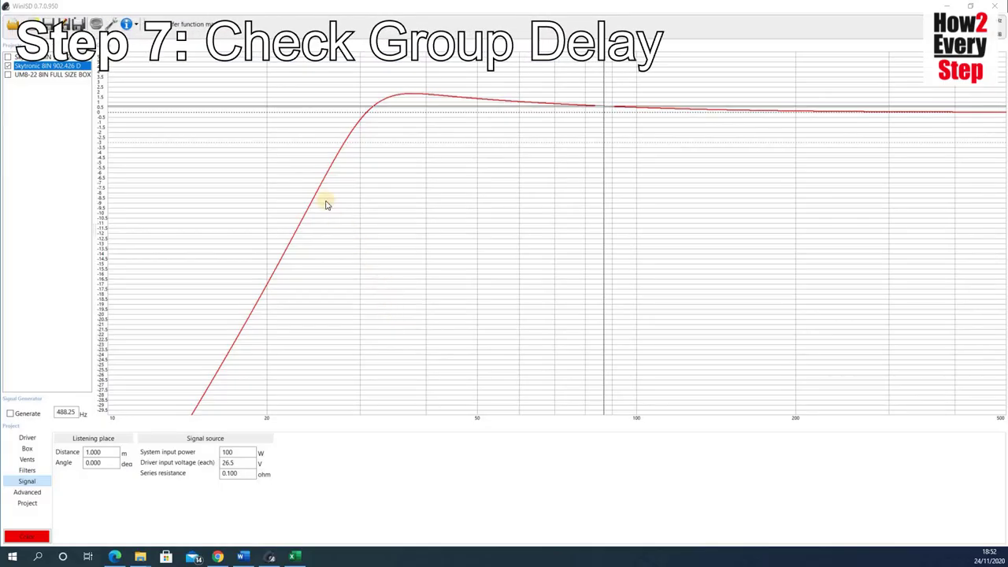
- Choose Group Delay as the graph type for the Skytronic 8IN 902.426 D design
{"action": "left_click", "coordinate": [200, 26]}
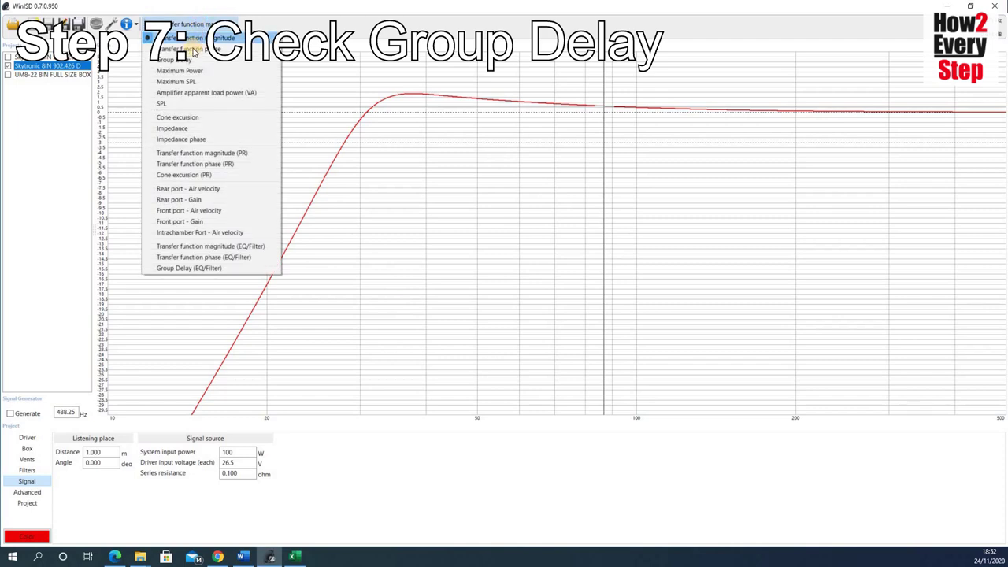
{"action": "left_click", "coordinate": [199, 62]}
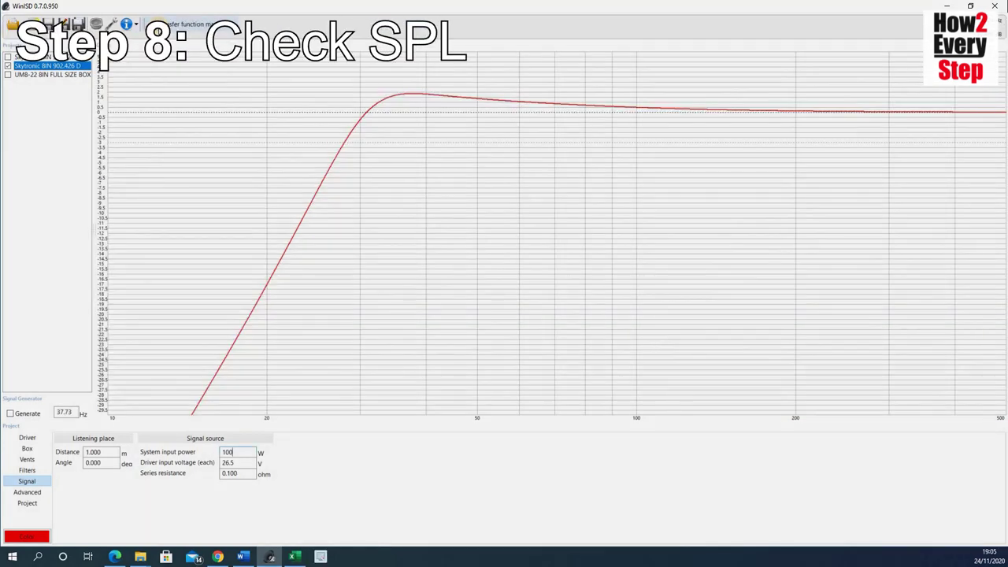
{"action": "left_click", "coordinate": [183, 24]}
{"action": "left_click", "coordinate": [167, 105]}
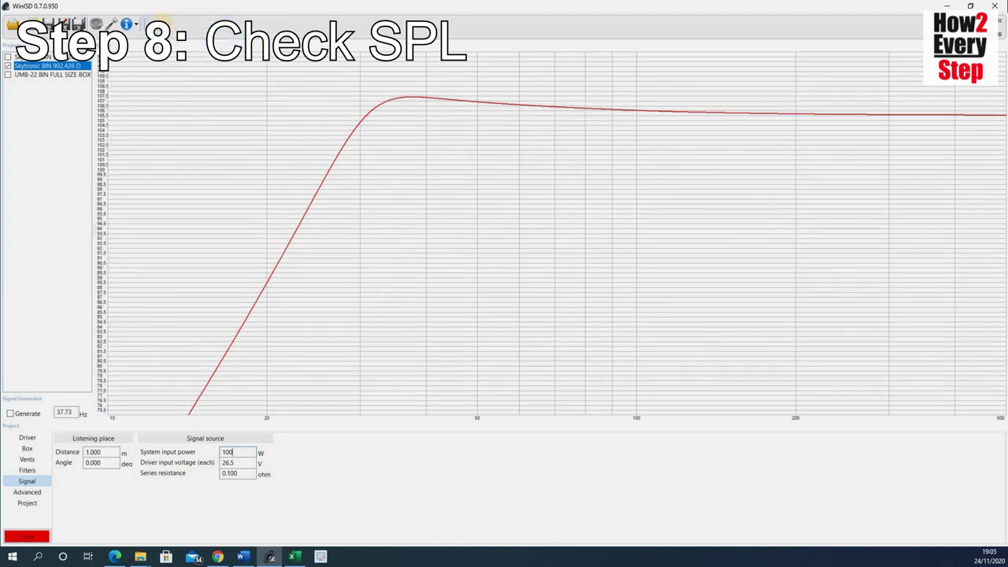
{"action": "left_click", "coordinate": [161, 24]}
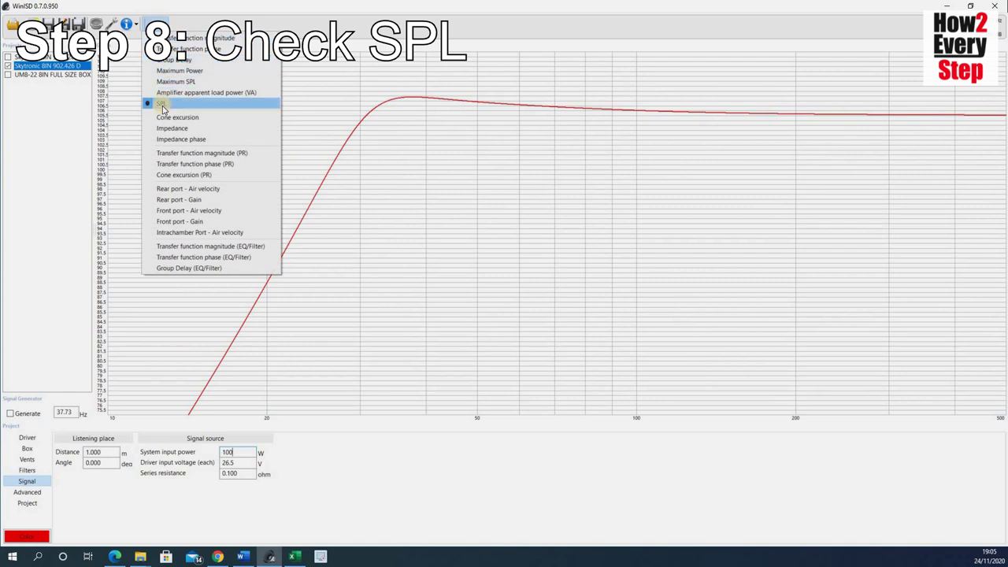
{"action": "left_click", "coordinate": [174, 38]}
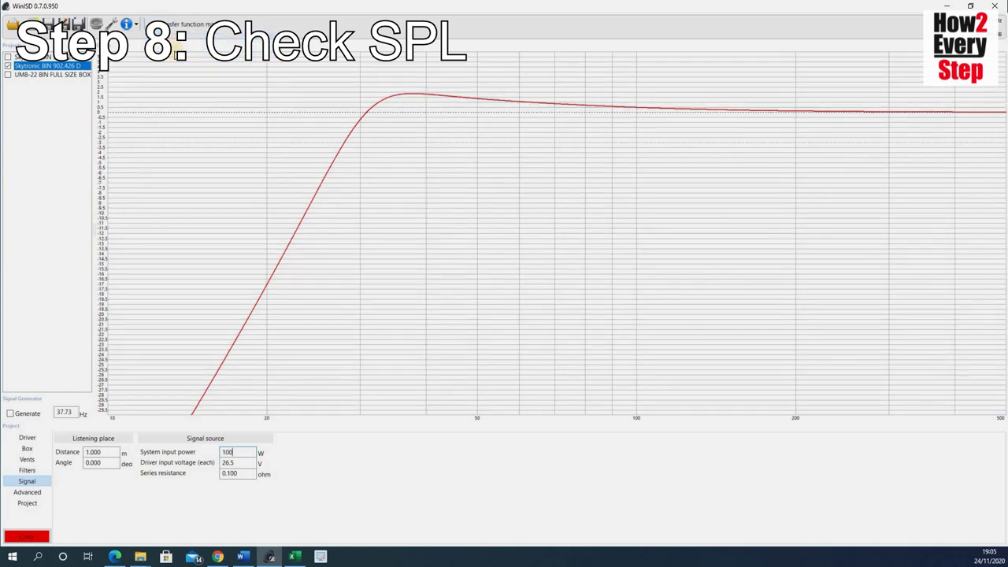